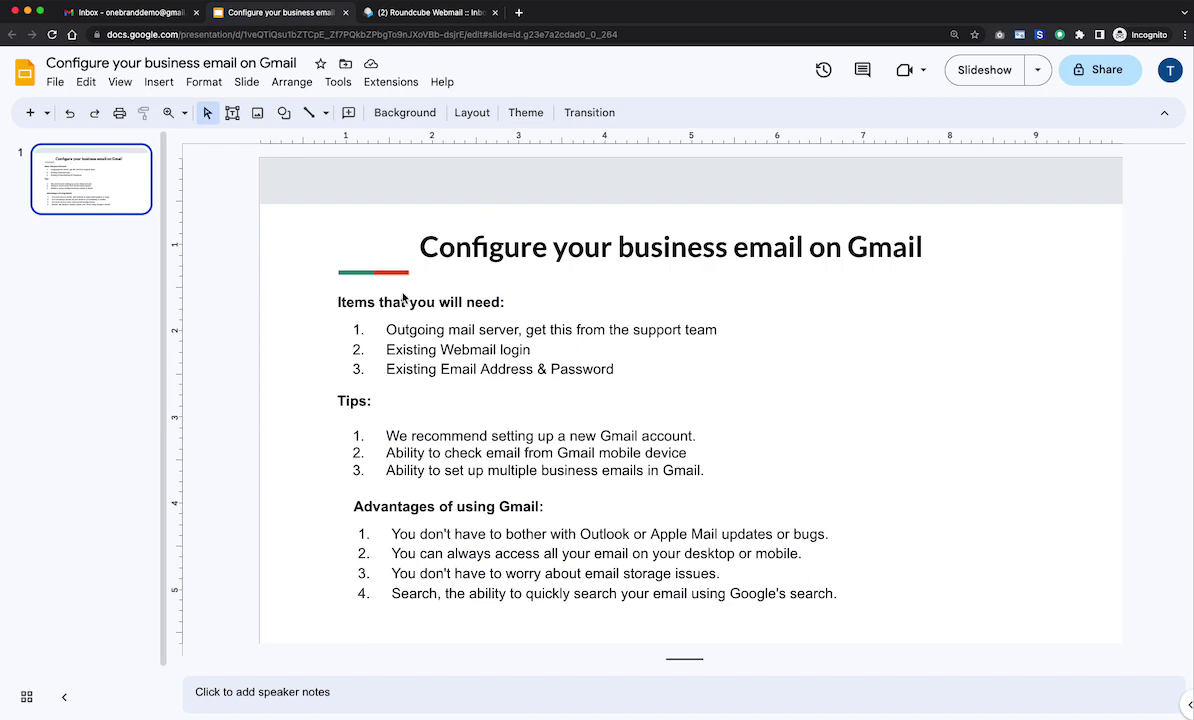
- Glance at the Roundcube business webmail inbox, then come back to the Gmail inbox
{"action": "left_click", "coordinate": [133, 14]}
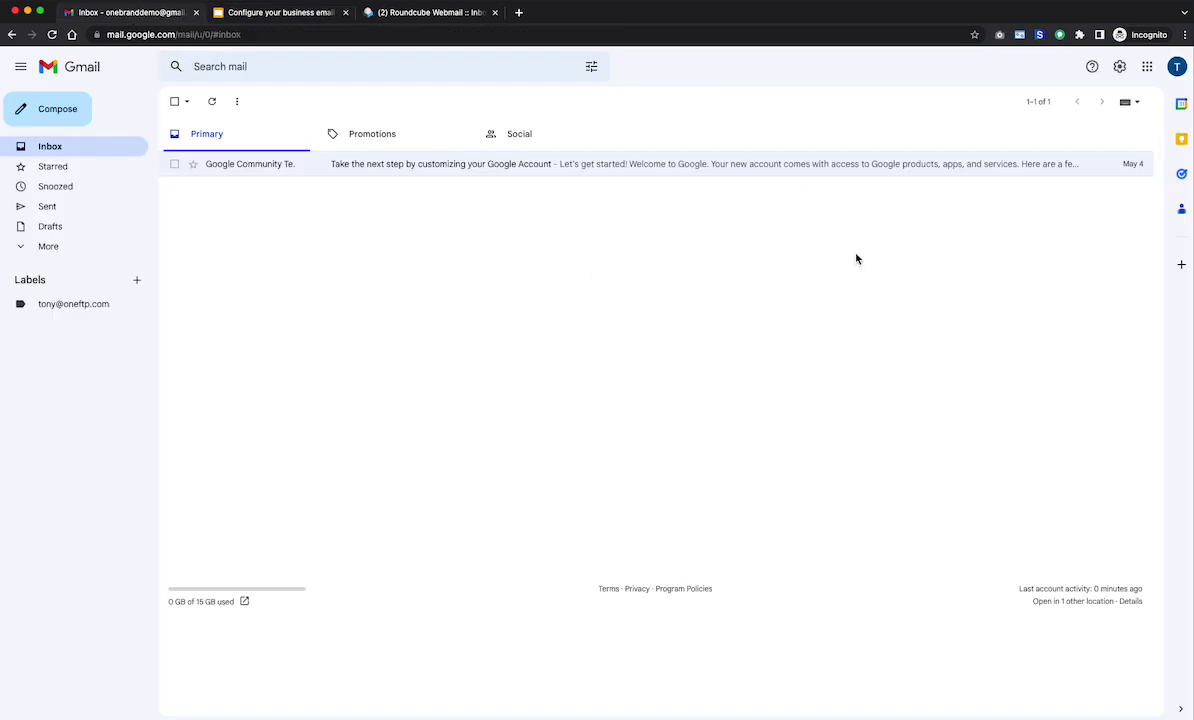
{"action": "left_click", "coordinate": [424, 14]}
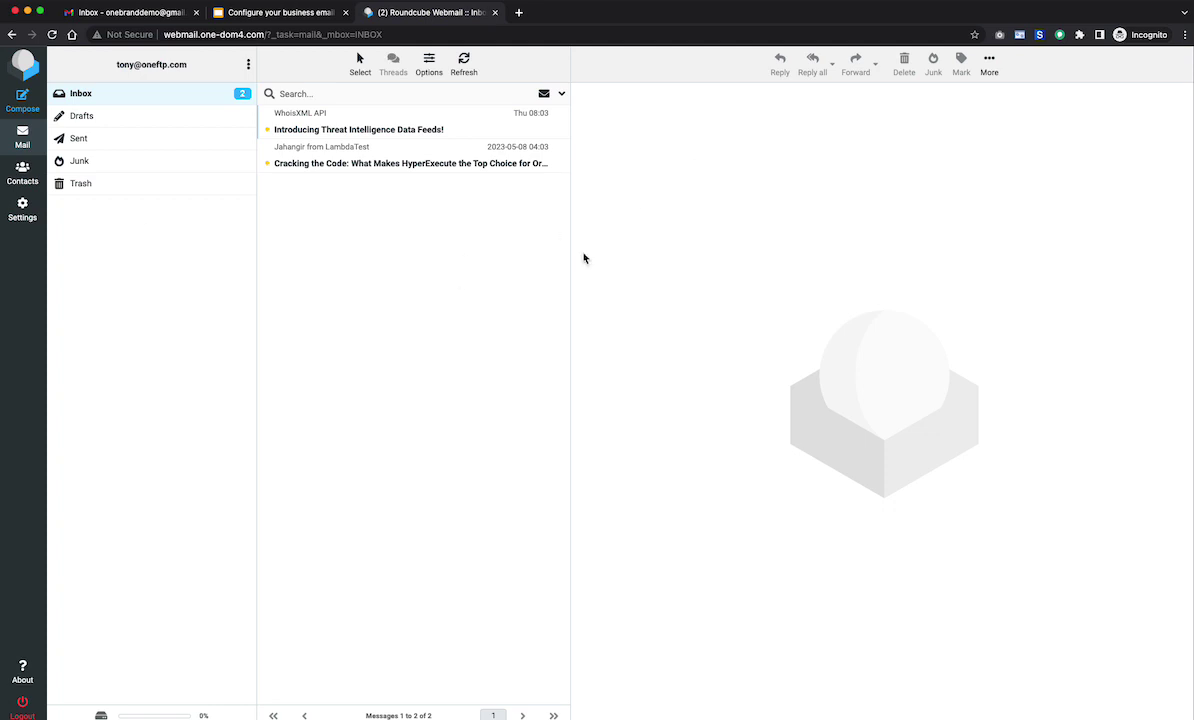
{"action": "left_click", "coordinate": [126, 14]}
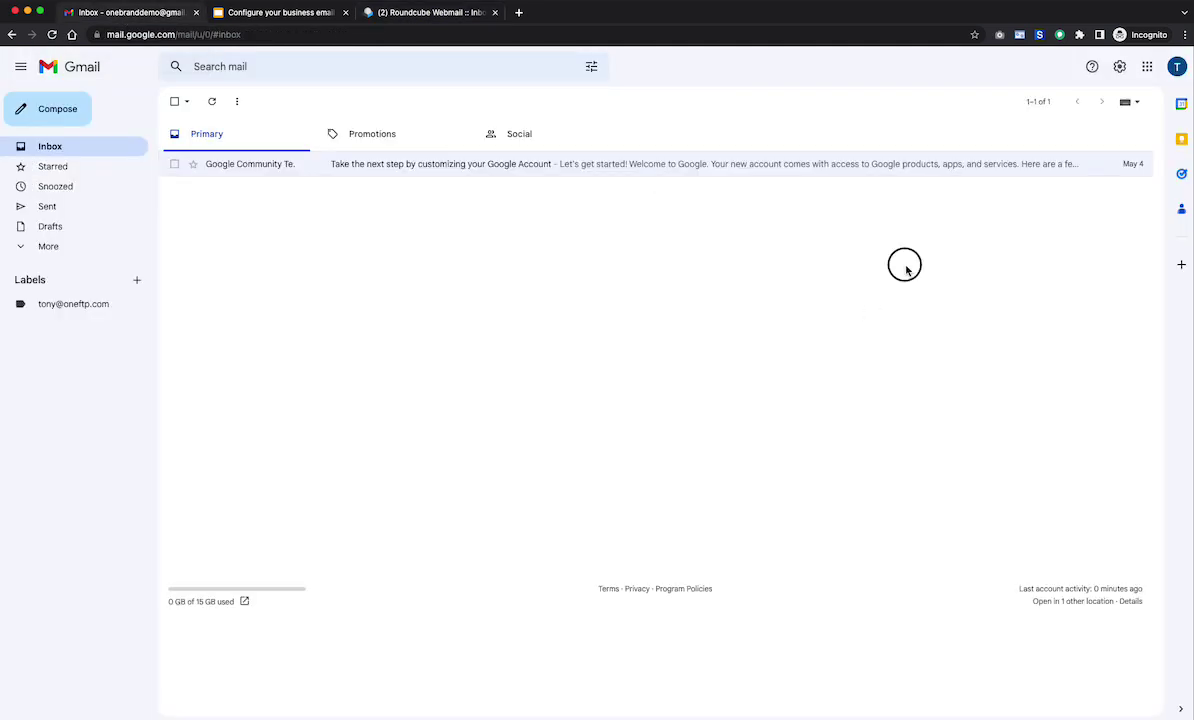
- Open Gmail's full settings at the Accounts and Import tab
{"action": "left_click", "coordinate": [1121, 73]}
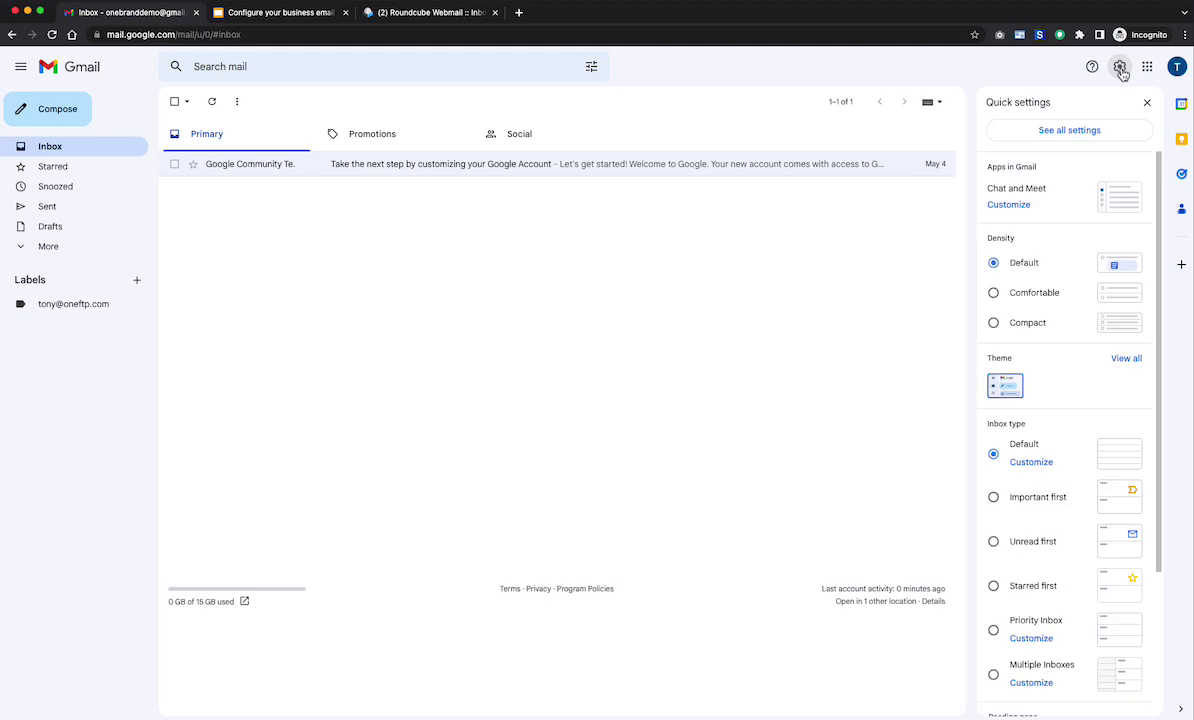
{"action": "left_click", "coordinate": [1046, 134]}
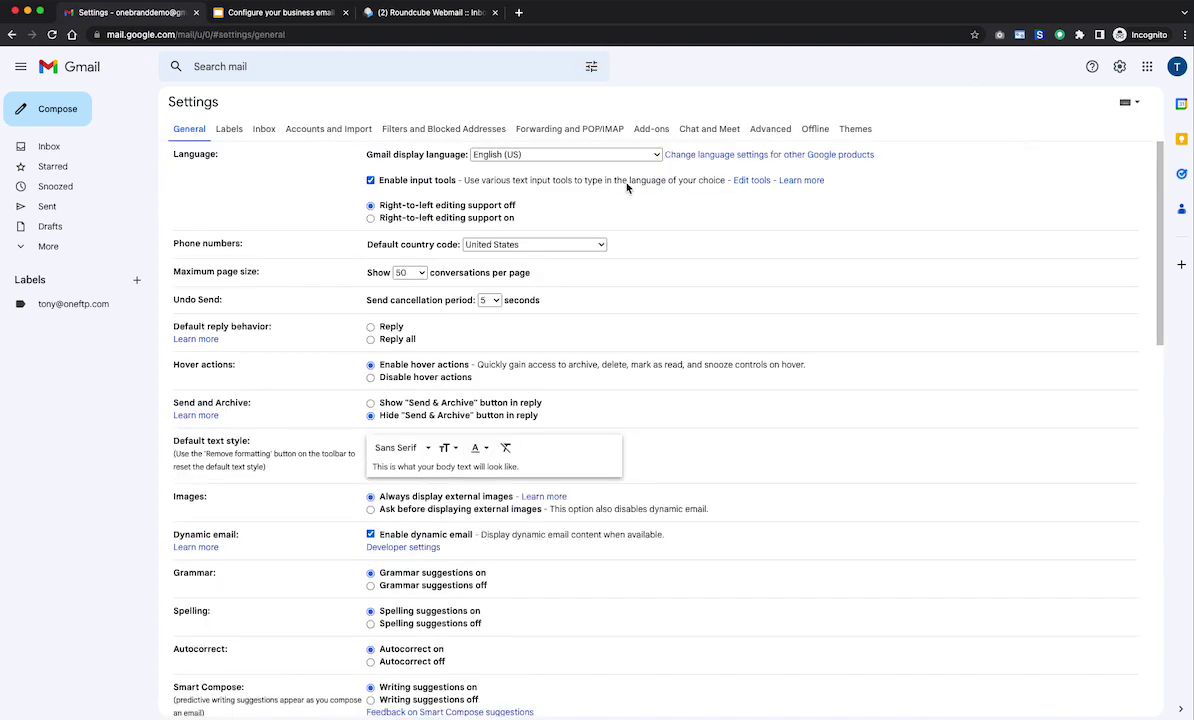
{"action": "left_click", "coordinate": [334, 136]}
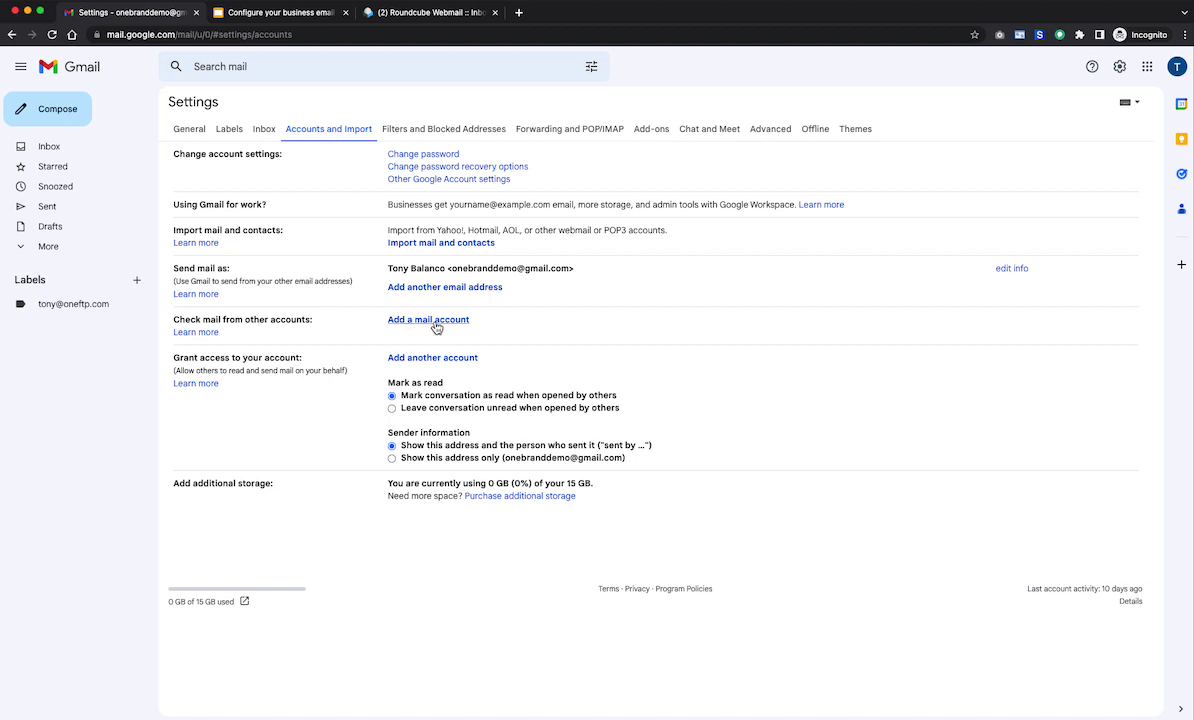
- Enter the business email address in 'Add a mail account' and continue to the import options
{"action": "left_click", "coordinate": [436, 325]}
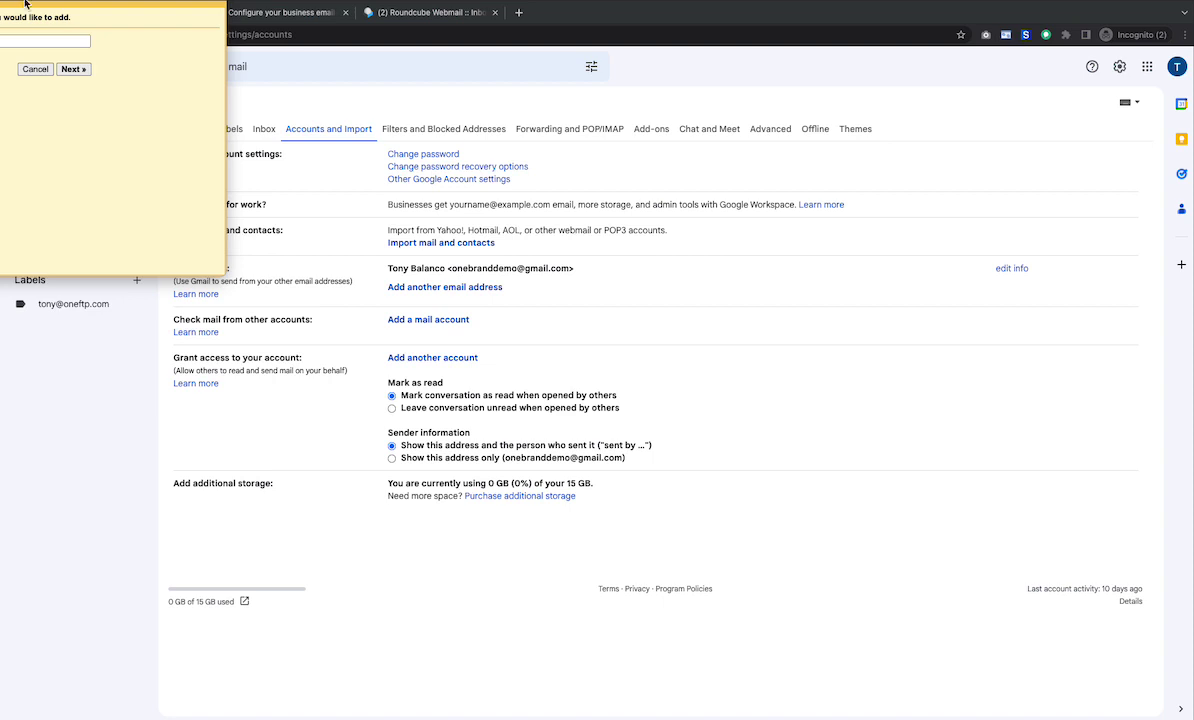
{"action": "left_click_drag", "start_coordinate": [38, 0], "coordinate": [195, 52]}
{"action": "key", "text": "super+v"}
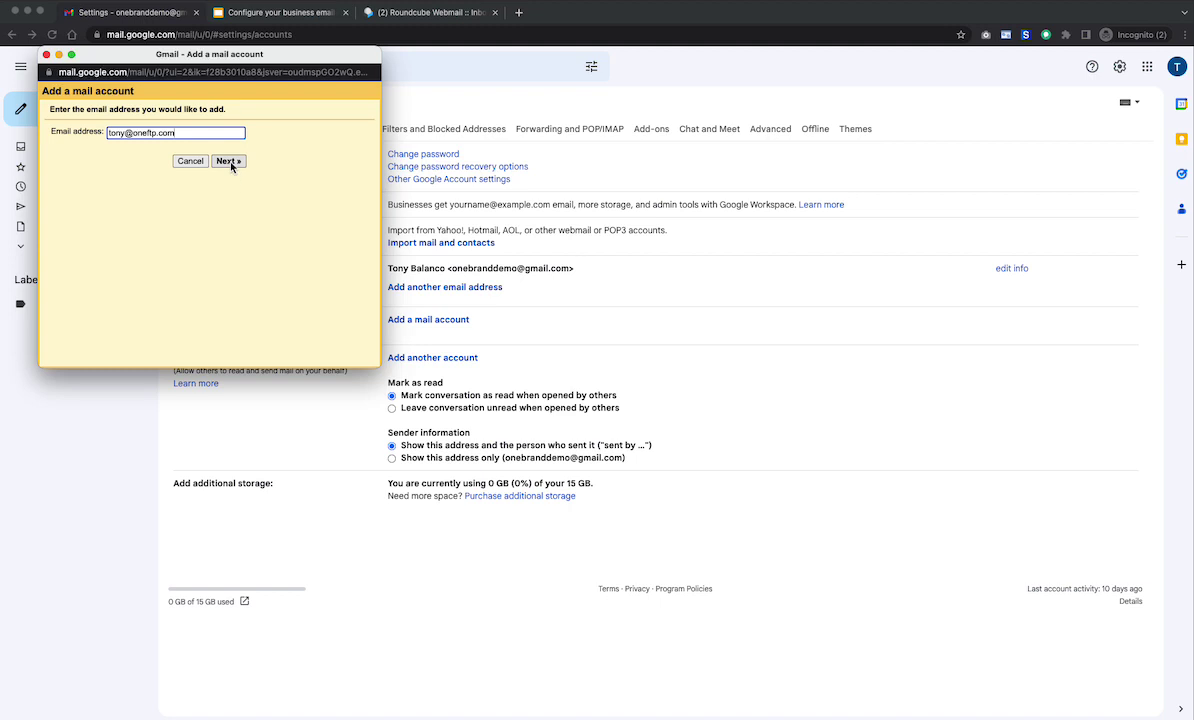
{"action": "left_click", "coordinate": [229, 161]}
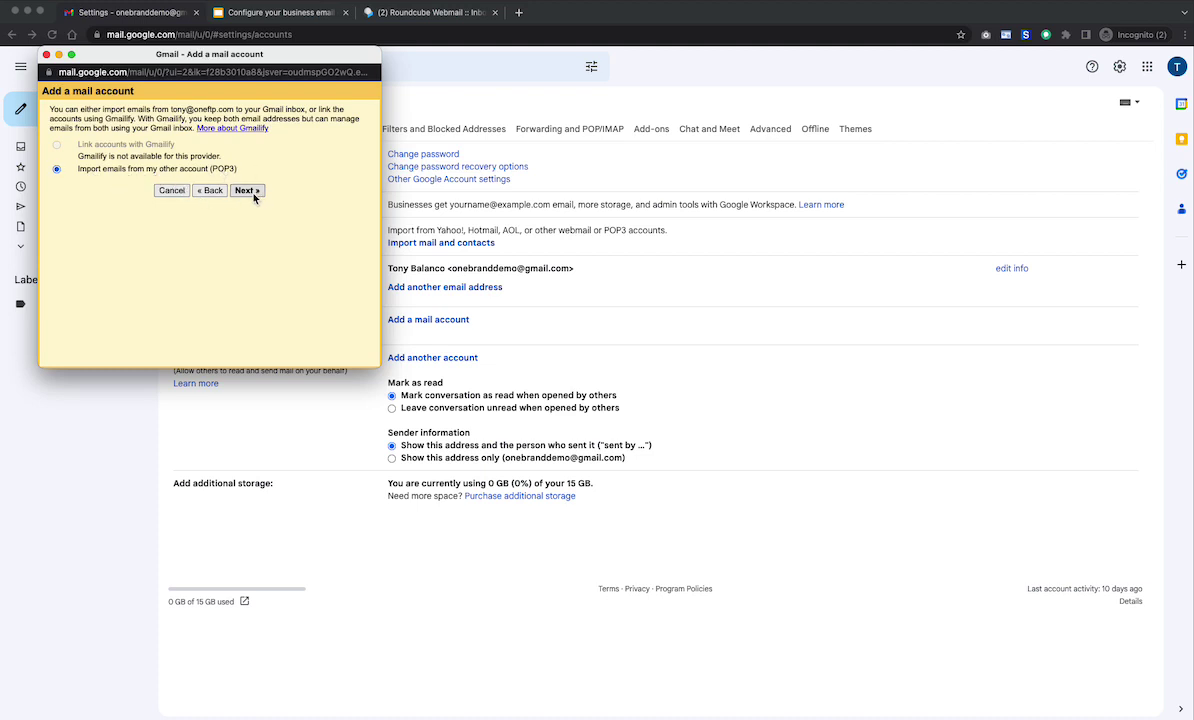
- Choose POP3 import, using the full business address as username and the account password
{"action": "left_click", "coordinate": [247, 191]}
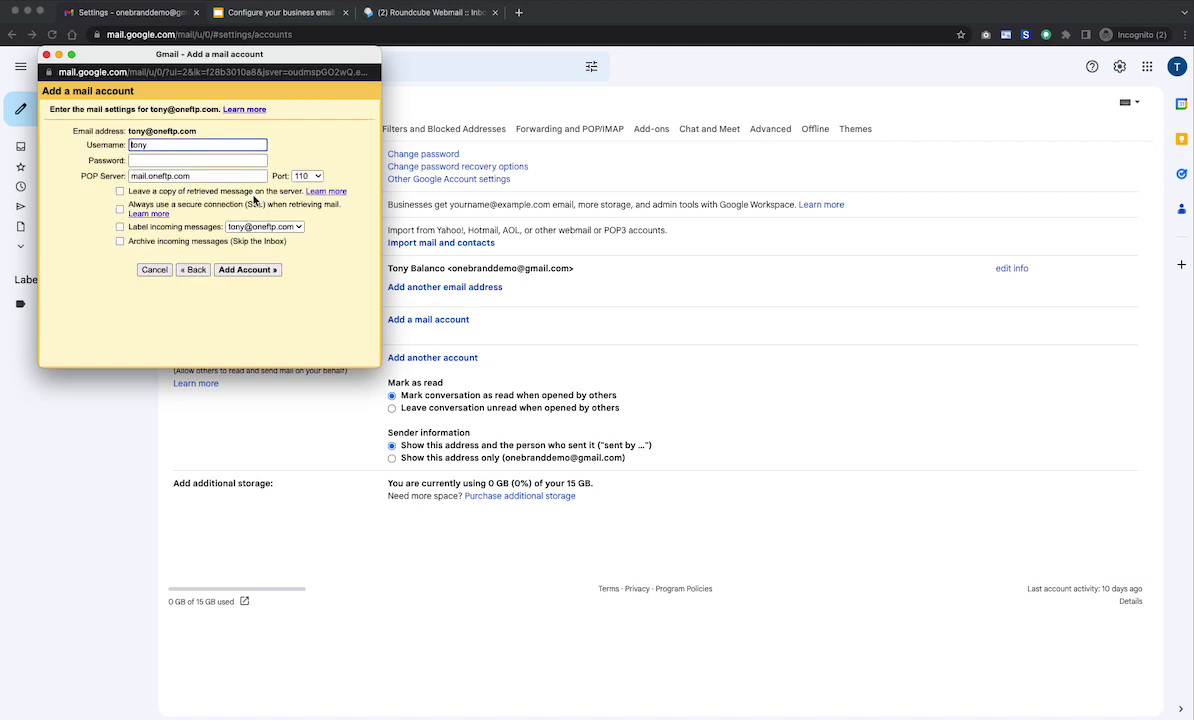
{"action": "double_click", "coordinate": [159, 145]}
{"action": "key", "text": "super+v"}
{"action": "key", "text": "super+Tab"}
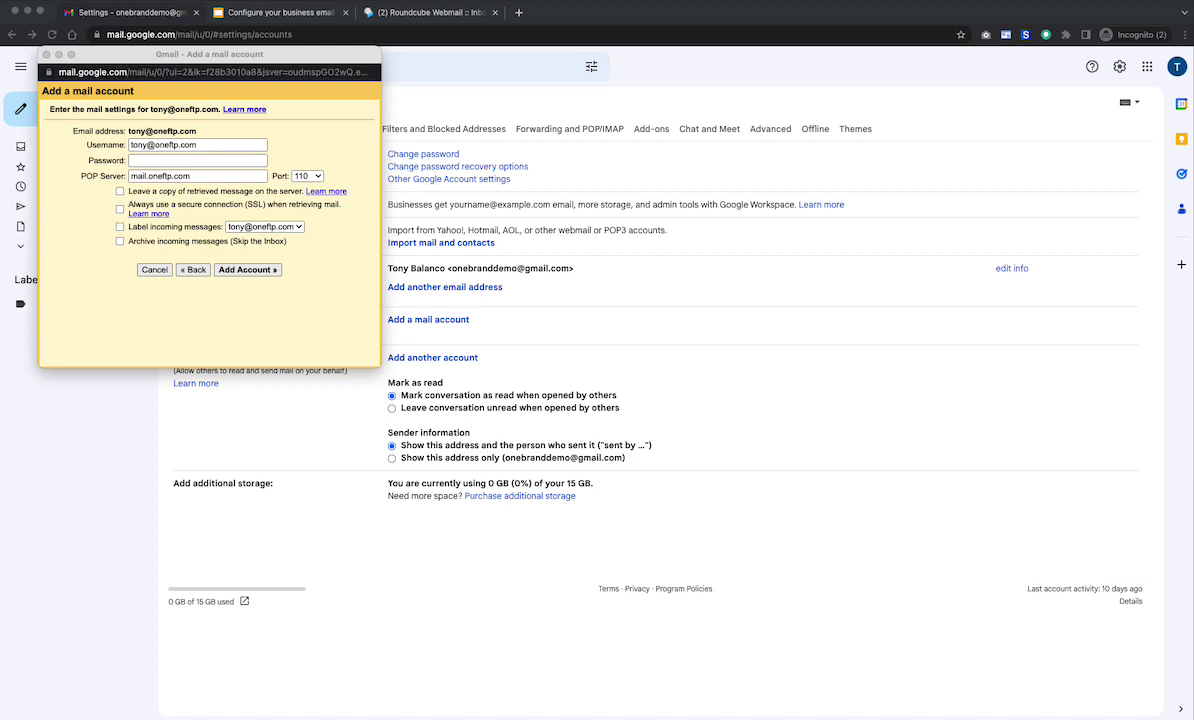
{"action": "key", "text": "super+Tab"}
{"action": "left_click", "coordinate": [135, 160]}
{"action": "key", "text": "super+v"}
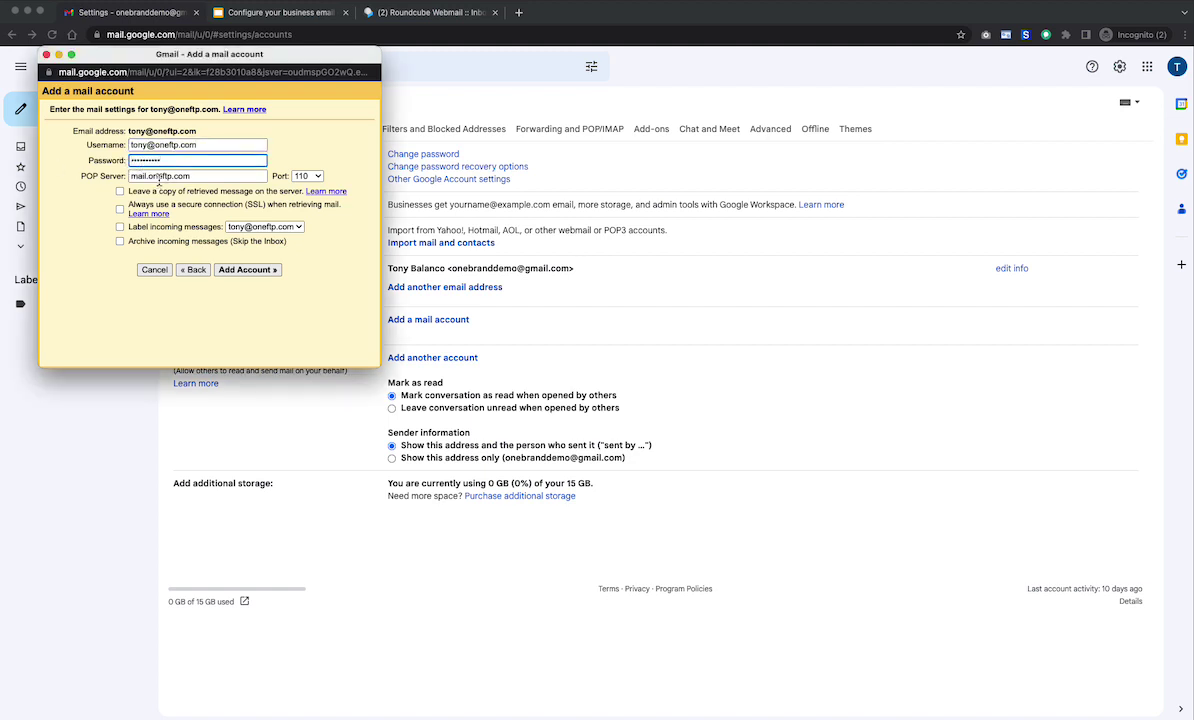
- Set the POP server to one-dom4.com, label incoming messages, and add the account
{"action": "left_click_drag", "start_coordinate": [210, 177], "coordinate": [79, 153]}
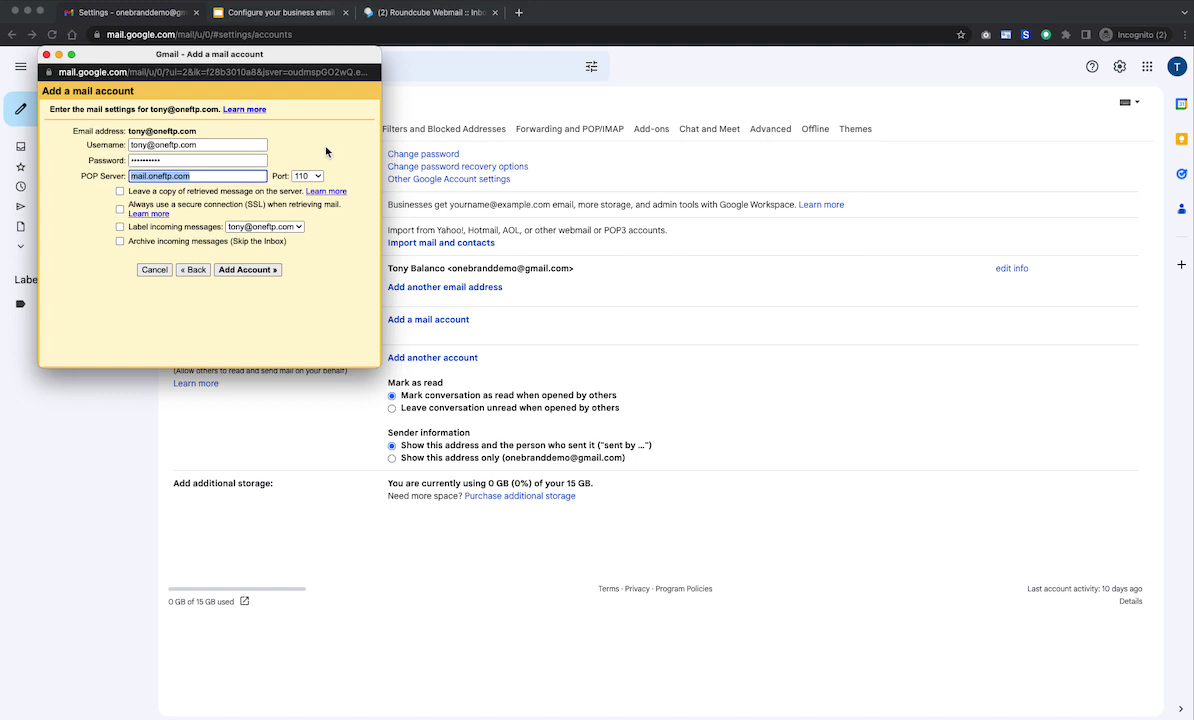
{"action": "type", "text": "one-dom4"}
{"action": "triple_click", "coordinate": [193, 169]}
{"action": "left_click", "coordinate": [120, 228]}
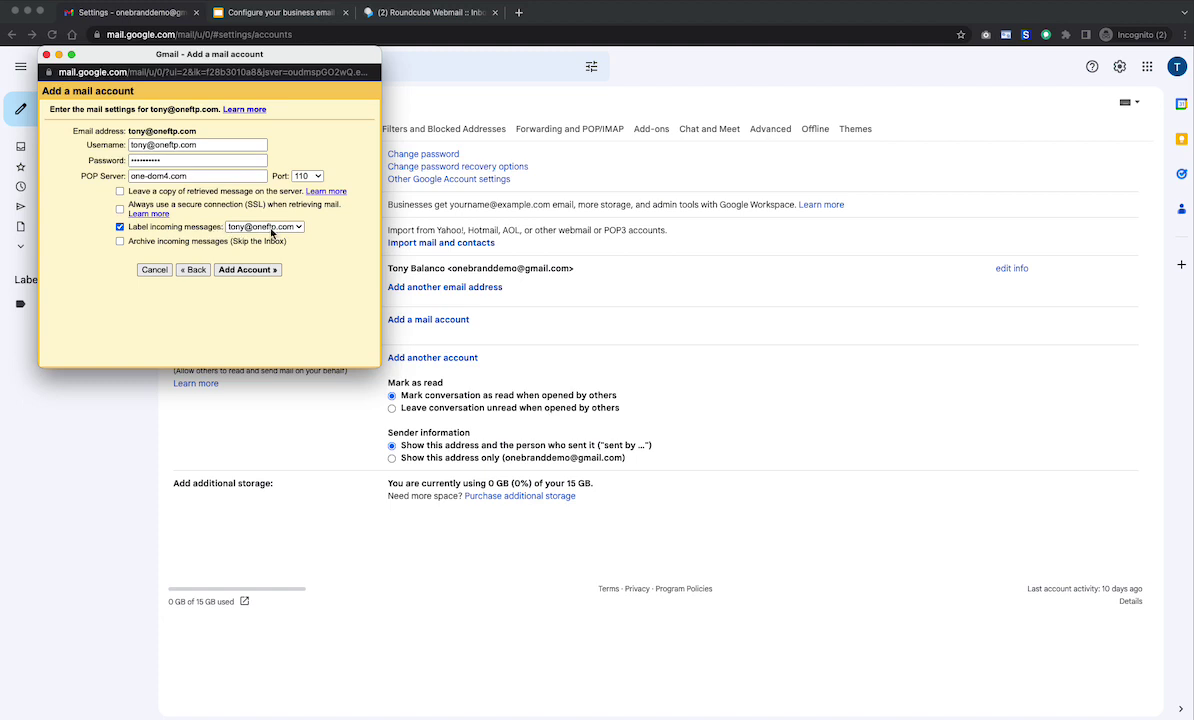
{"action": "left_click", "coordinate": [245, 271]}
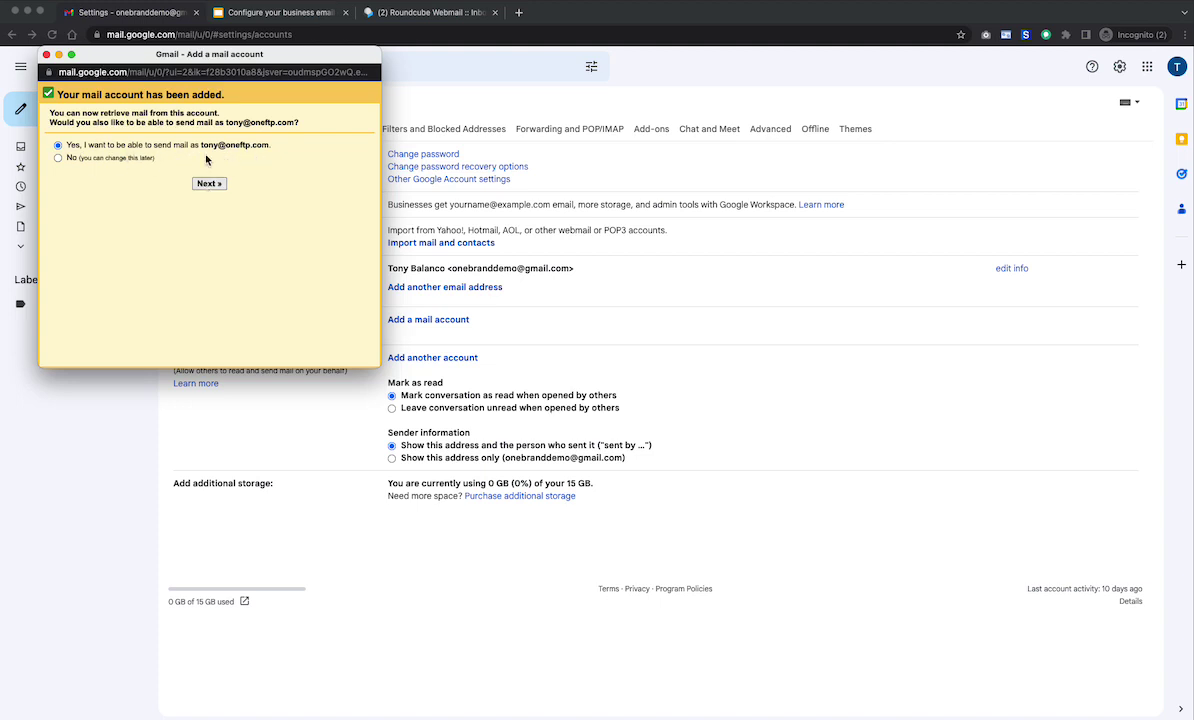
- Opt to send mail as the business address, keeping the existing sender name
{"action": "left_click", "coordinate": [211, 186]}
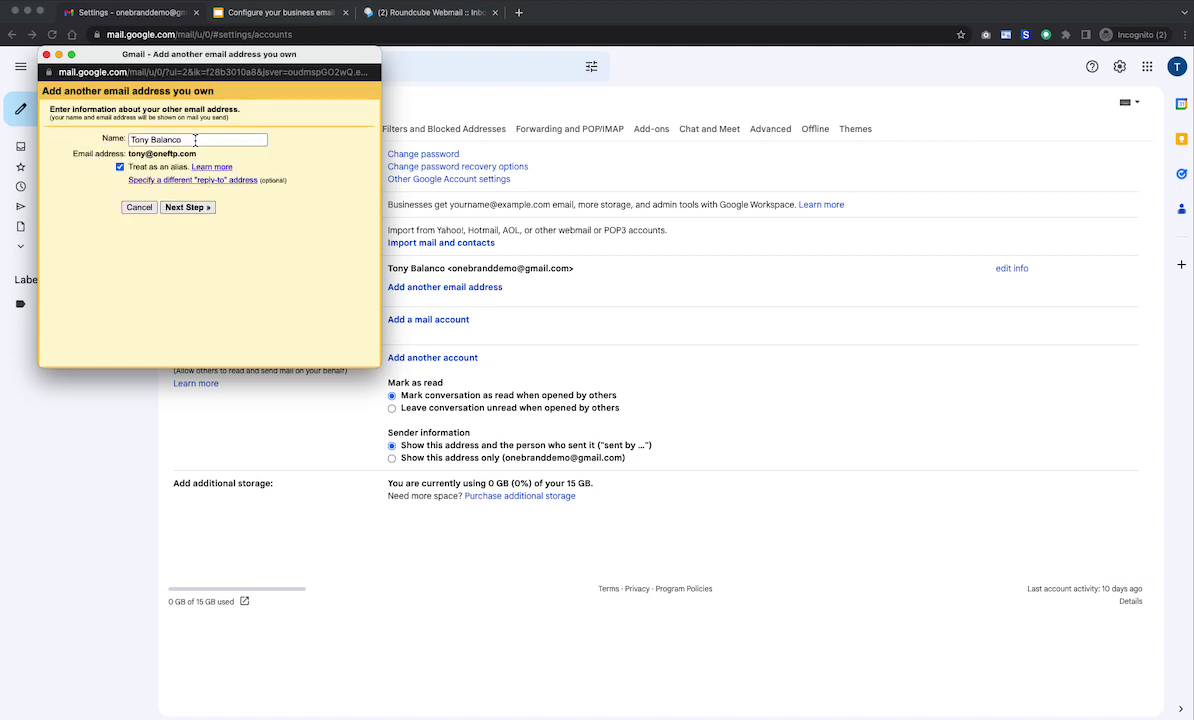
{"action": "left_click_drag", "start_coordinate": [197, 141], "coordinate": [97, 126]}
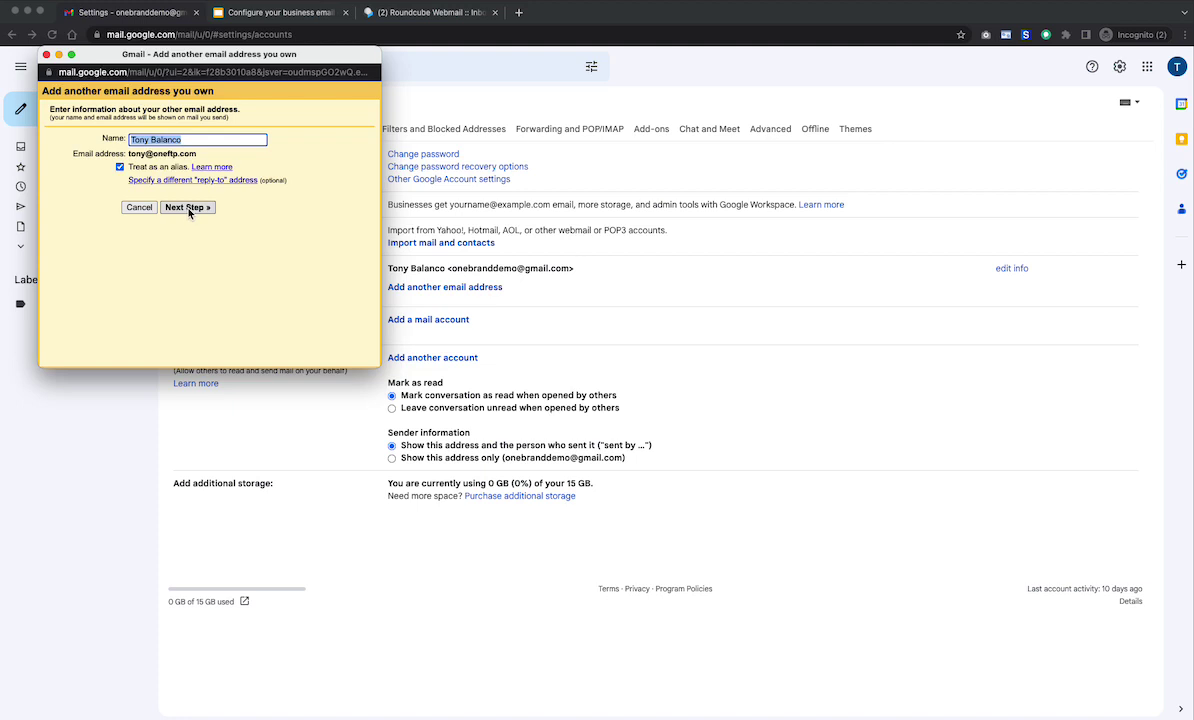
{"action": "left_click", "coordinate": [189, 208]}
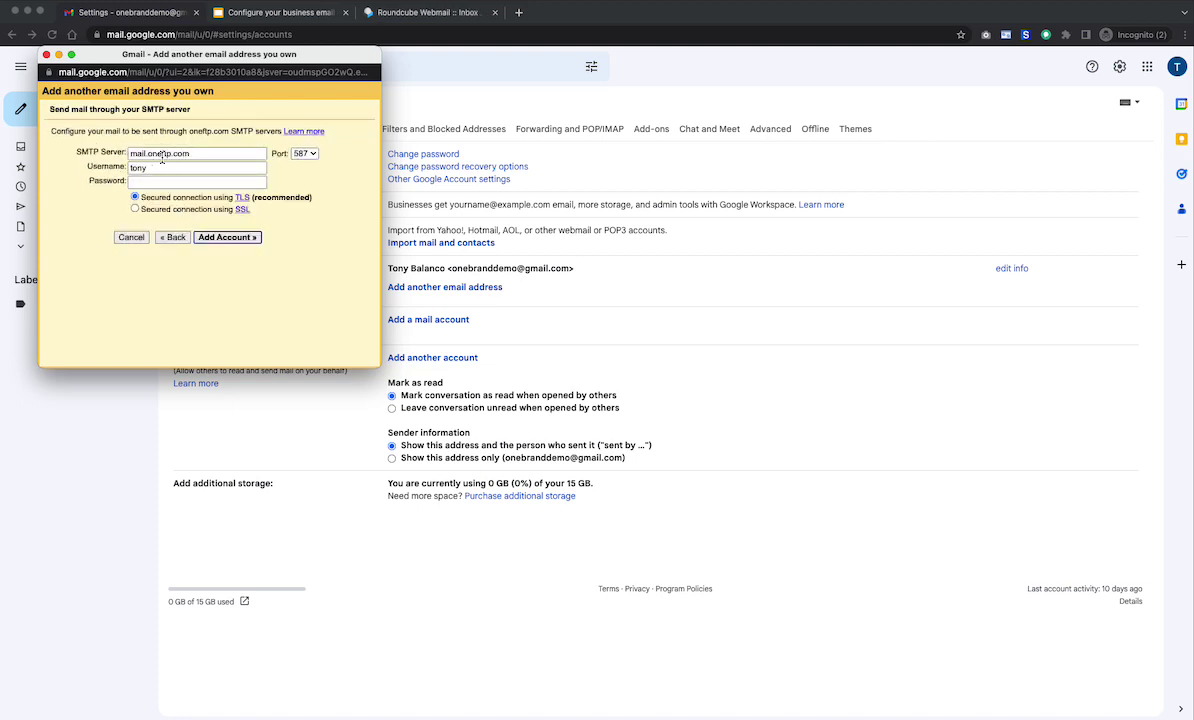
- Change the SMTP server to one-dom4.com
{"action": "left_click_drag", "start_coordinate": [204, 153], "coordinate": [71, 134]}
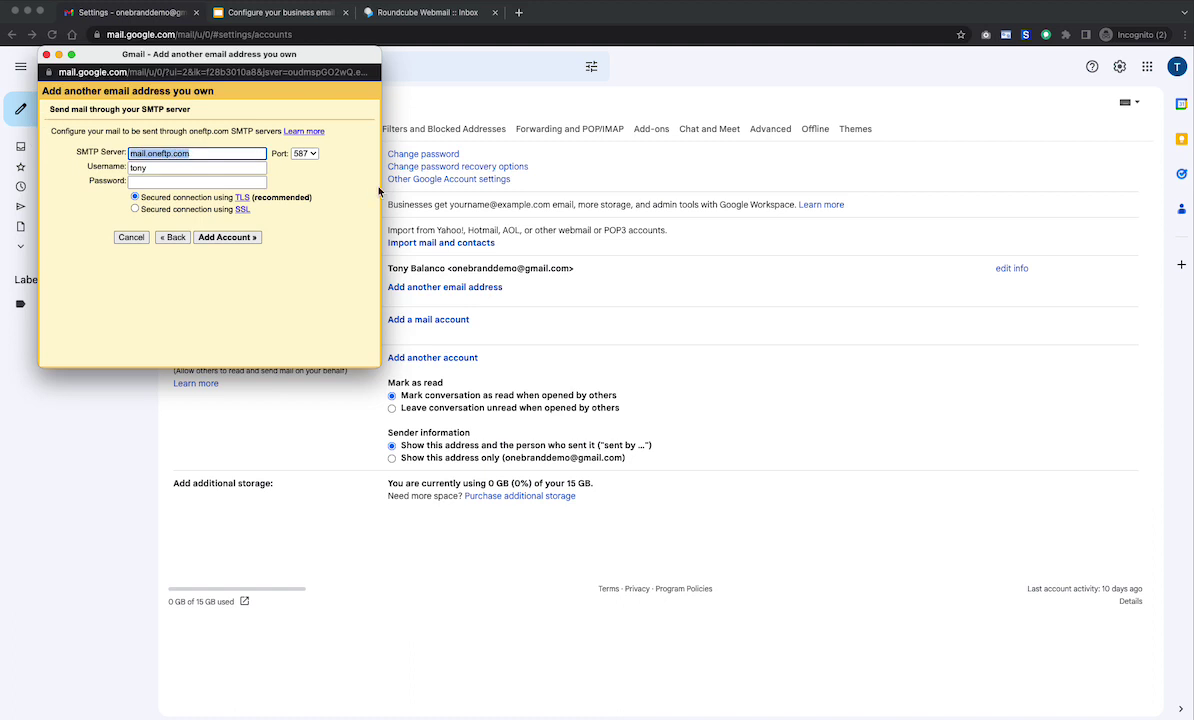
{"action": "type", "text": "one-dom4"}
{"action": "left_click_drag", "start_coordinate": [202, 153], "coordinate": [110, 133]}
- Enter the full business address as SMTP username and paste the account password
{"action": "key", "text": "super+Tab"}
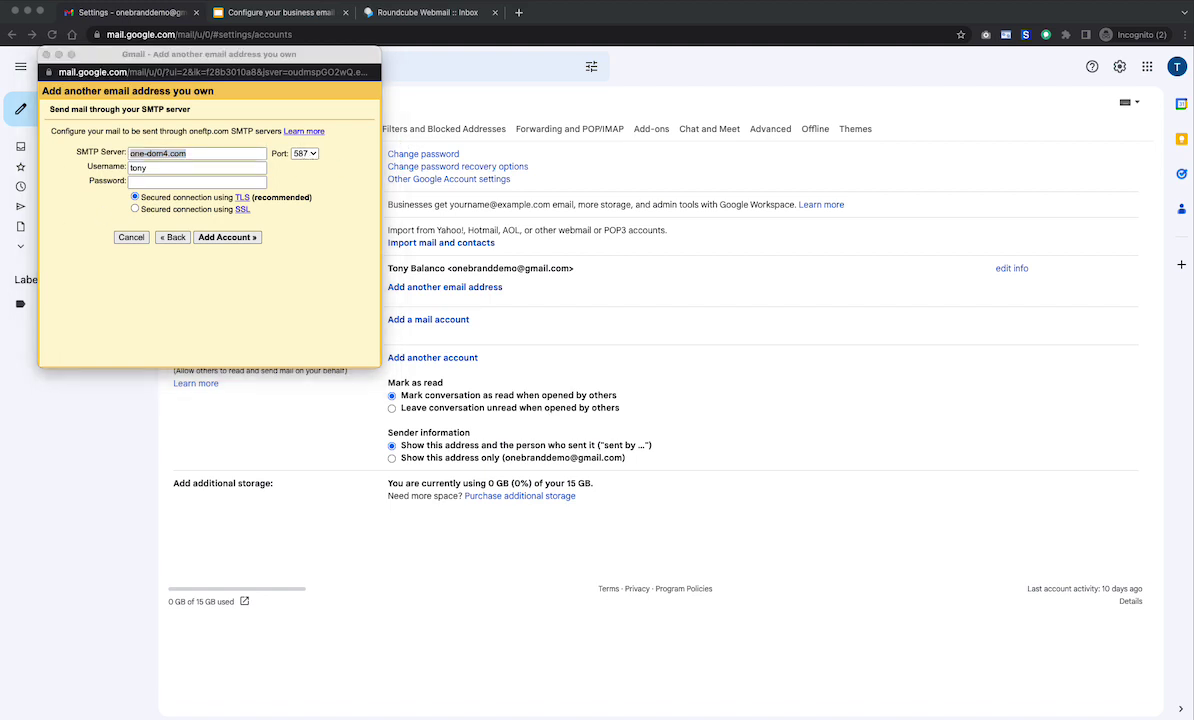
{"action": "left_click", "coordinate": [157, 165]}
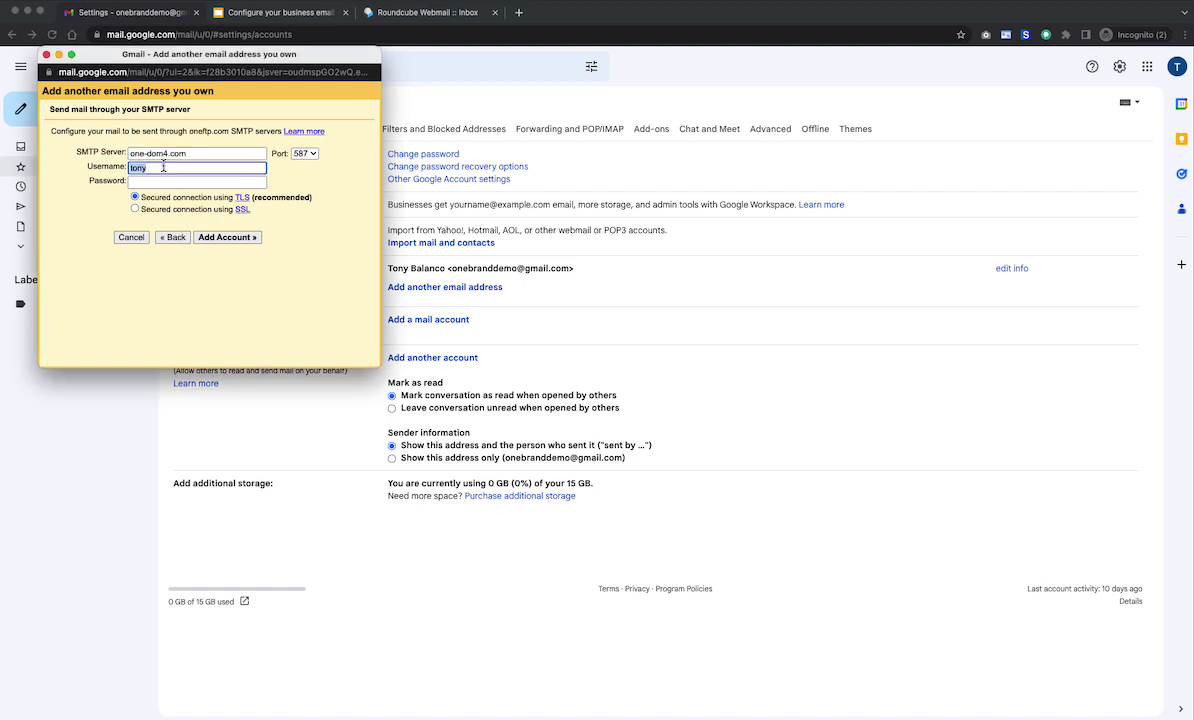
{"action": "type", "text": "@oneftp.com"}
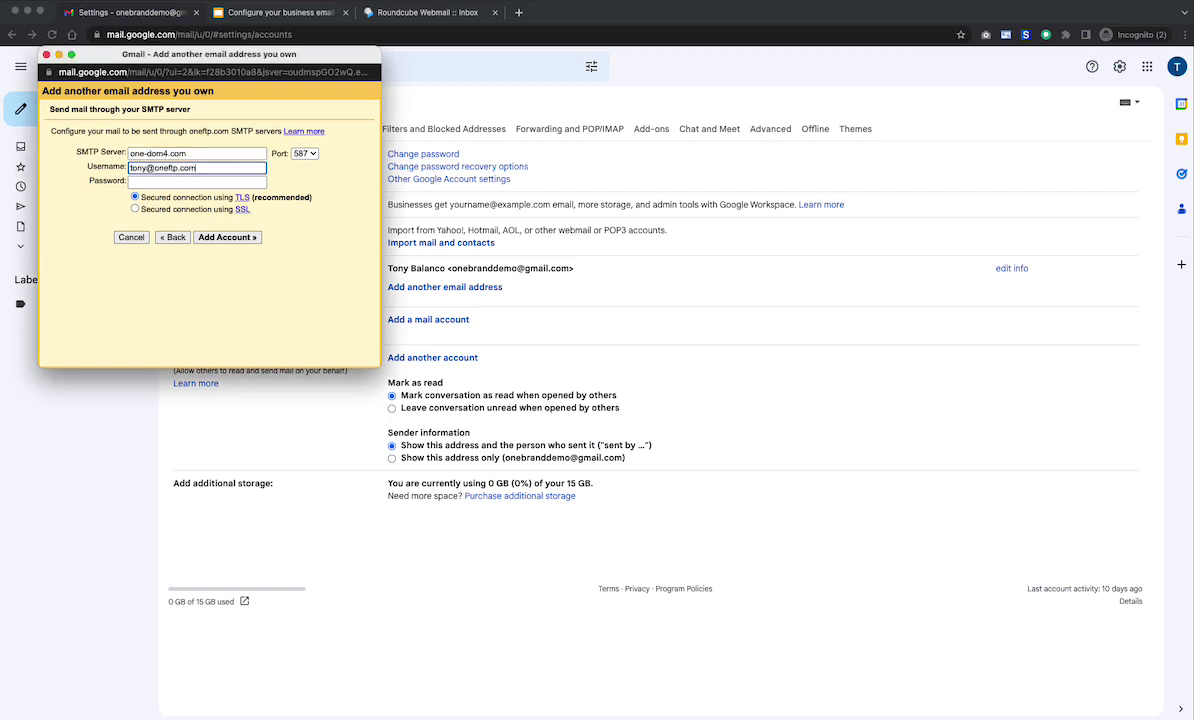
{"action": "key", "text": "super+Tab"}
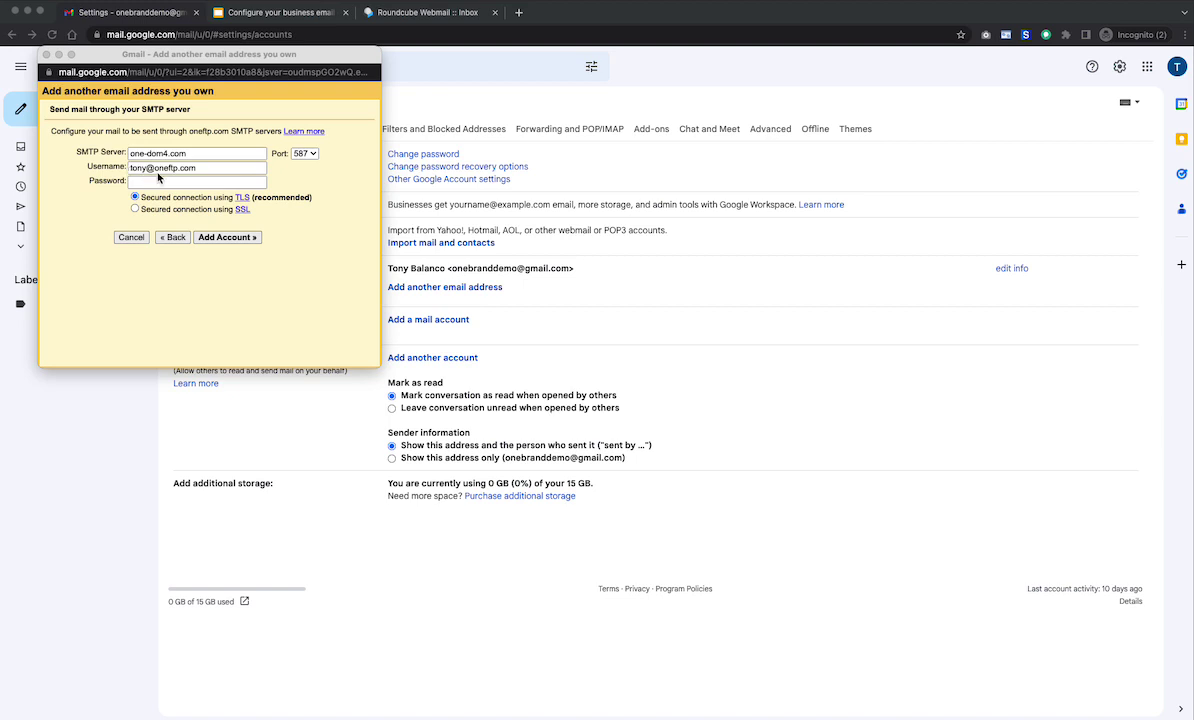
{"action": "left_click", "coordinate": [135, 181]}
{"action": "key", "text": "super+v"}
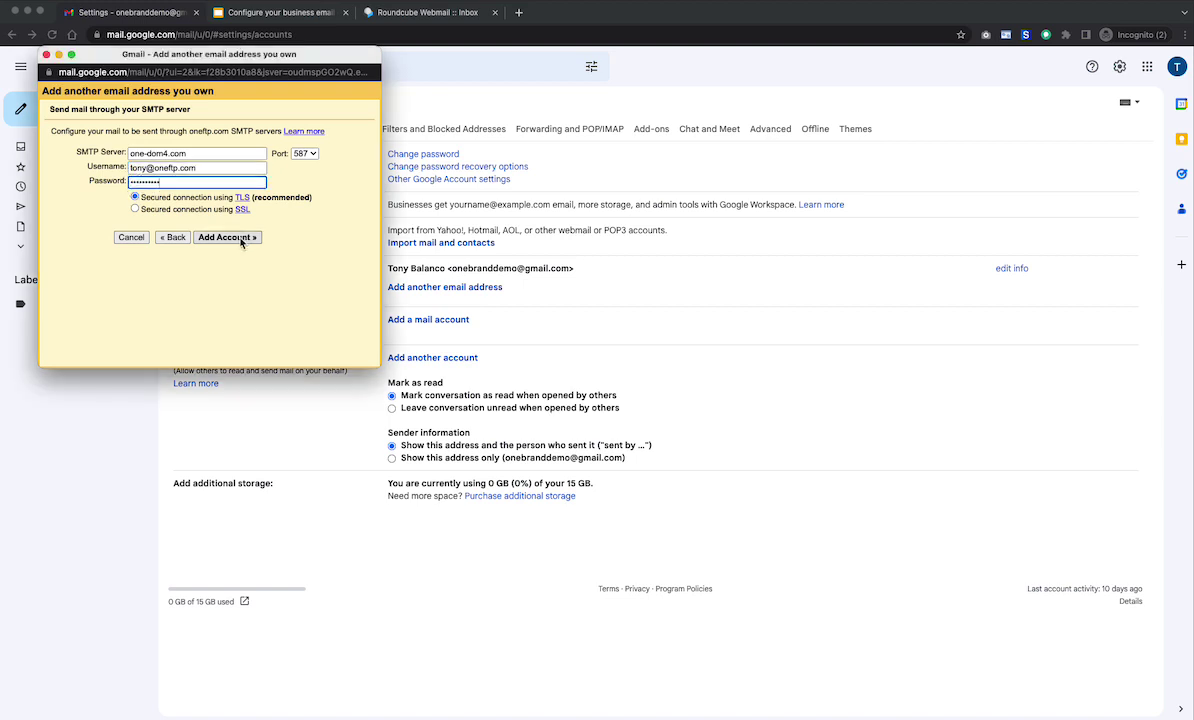
- Save the SMTP settings so the send-as address awaits its confirmation code
{"action": "left_click", "coordinate": [229, 238]}
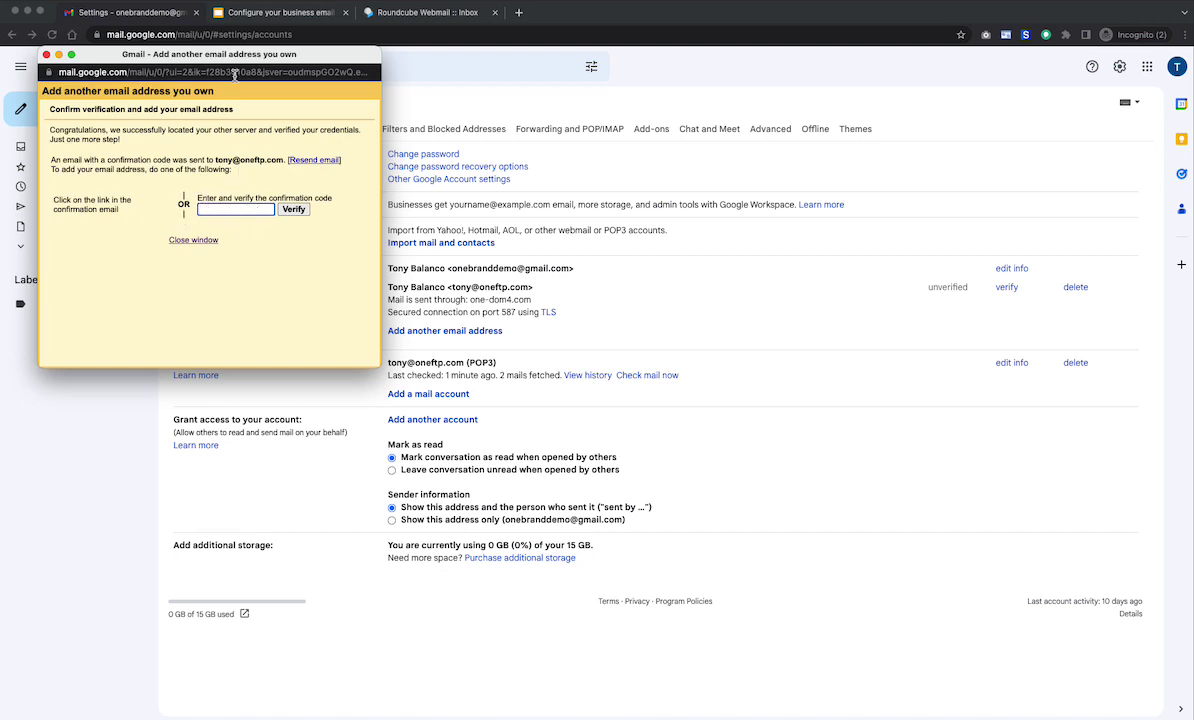
- Copy the confirmation code from the Gmail Confirmation email in Roundcube
{"action": "left_click_drag", "start_coordinate": [245, 60], "coordinate": [0, 60]}
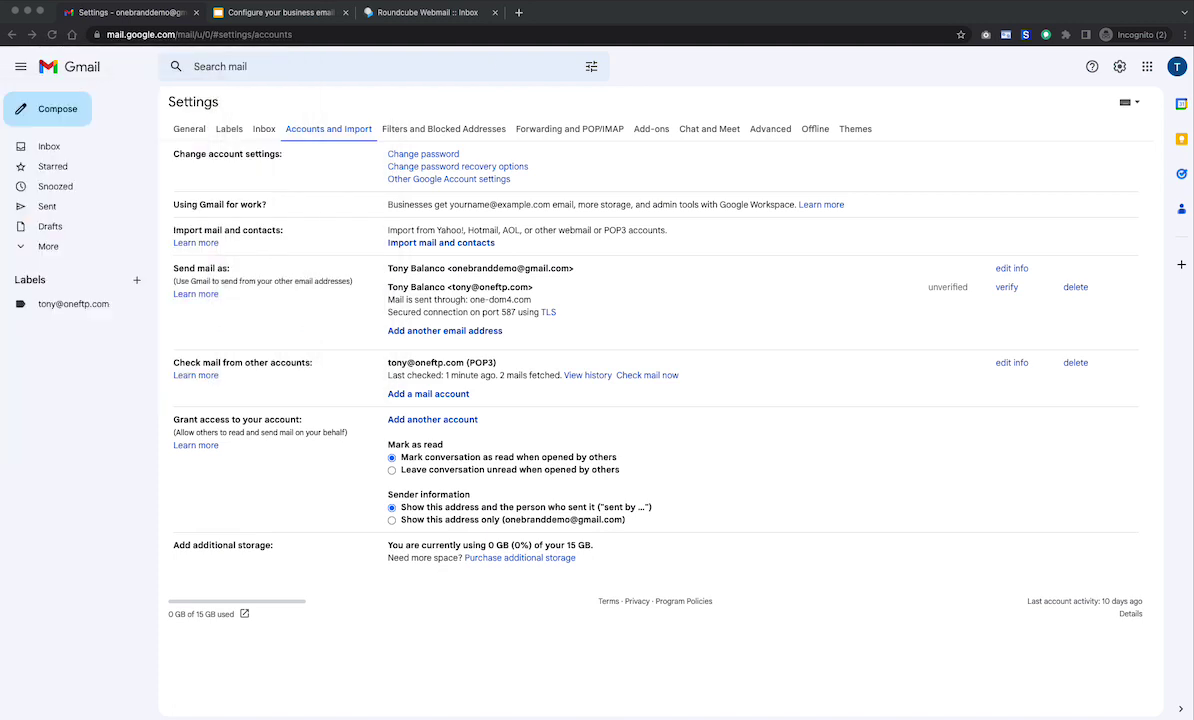
{"action": "left_click", "coordinate": [426, 13]}
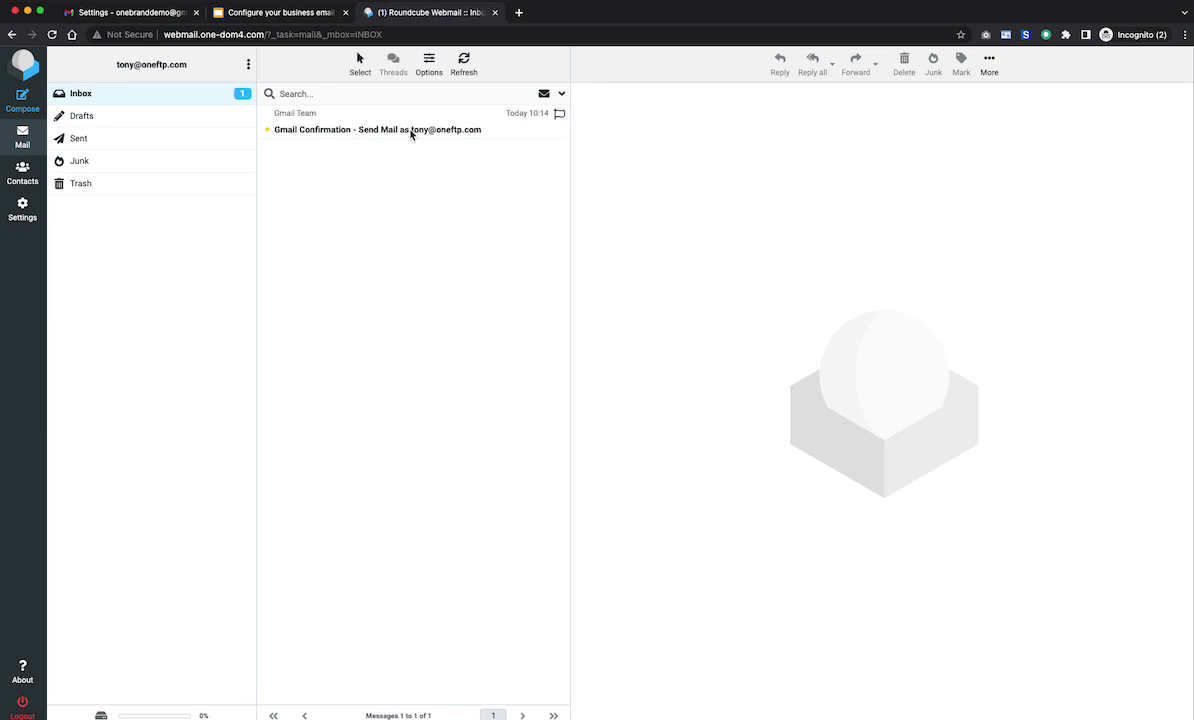
{"action": "left_click", "coordinate": [373, 134]}
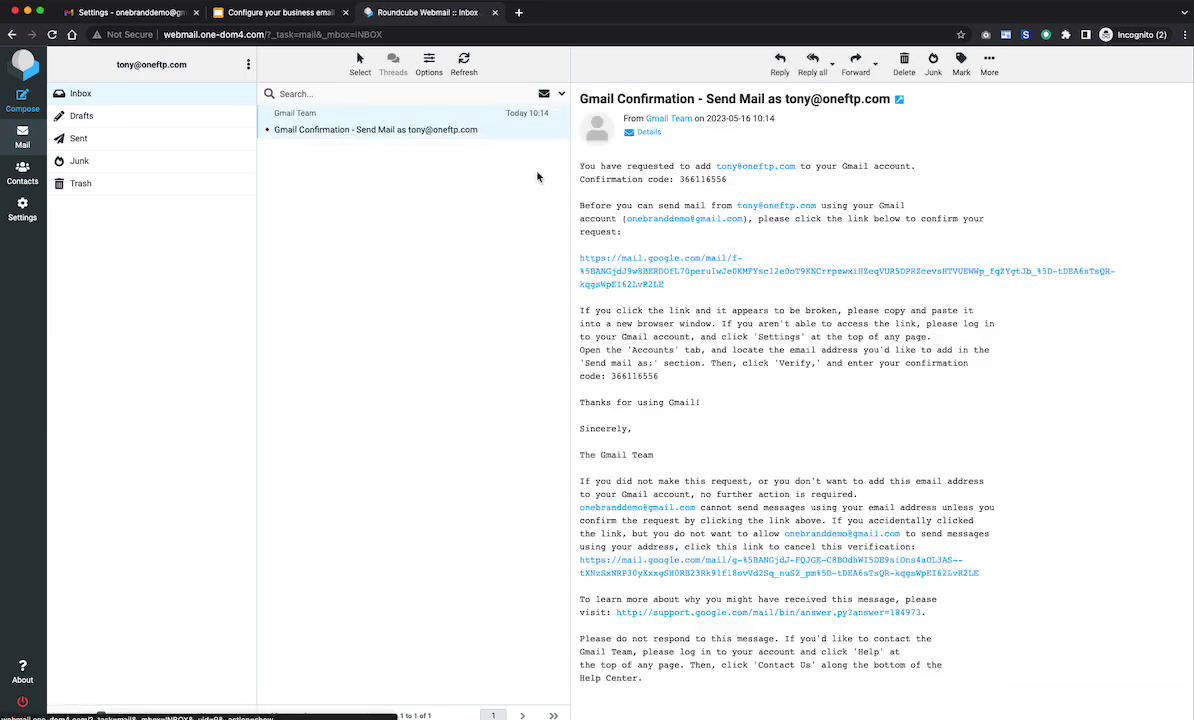
{"action": "double_click", "coordinate": [623, 378]}
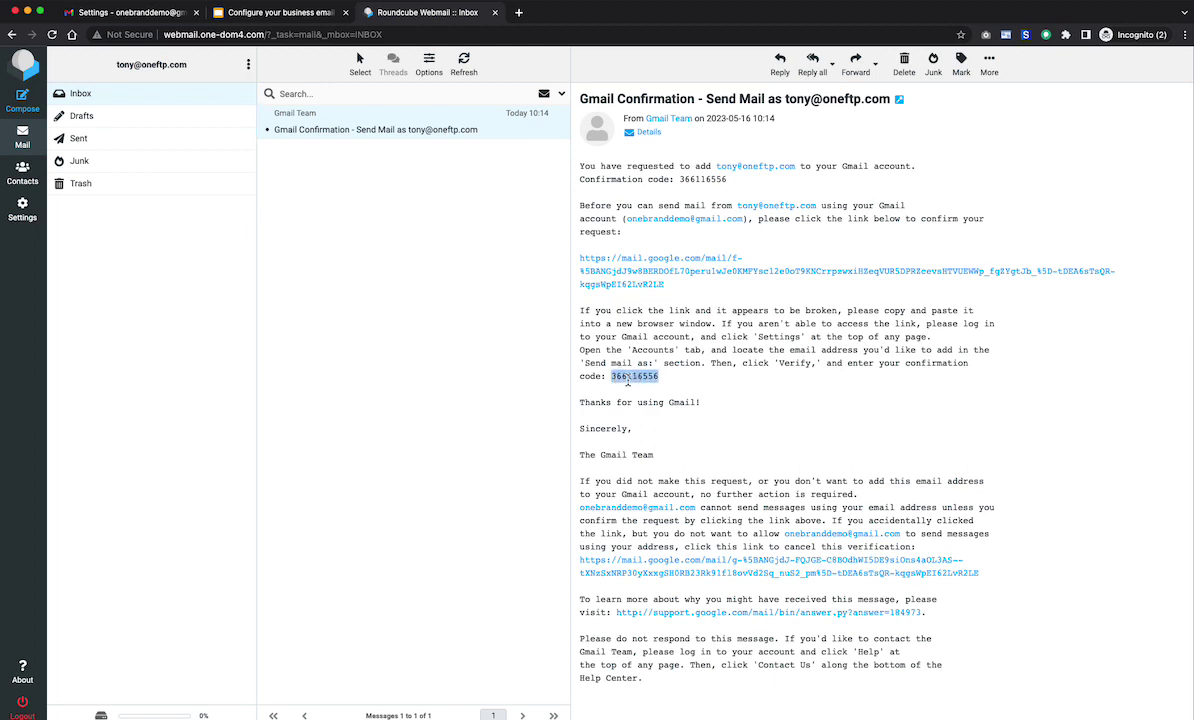
{"action": "right_click", "coordinate": [628, 375]}
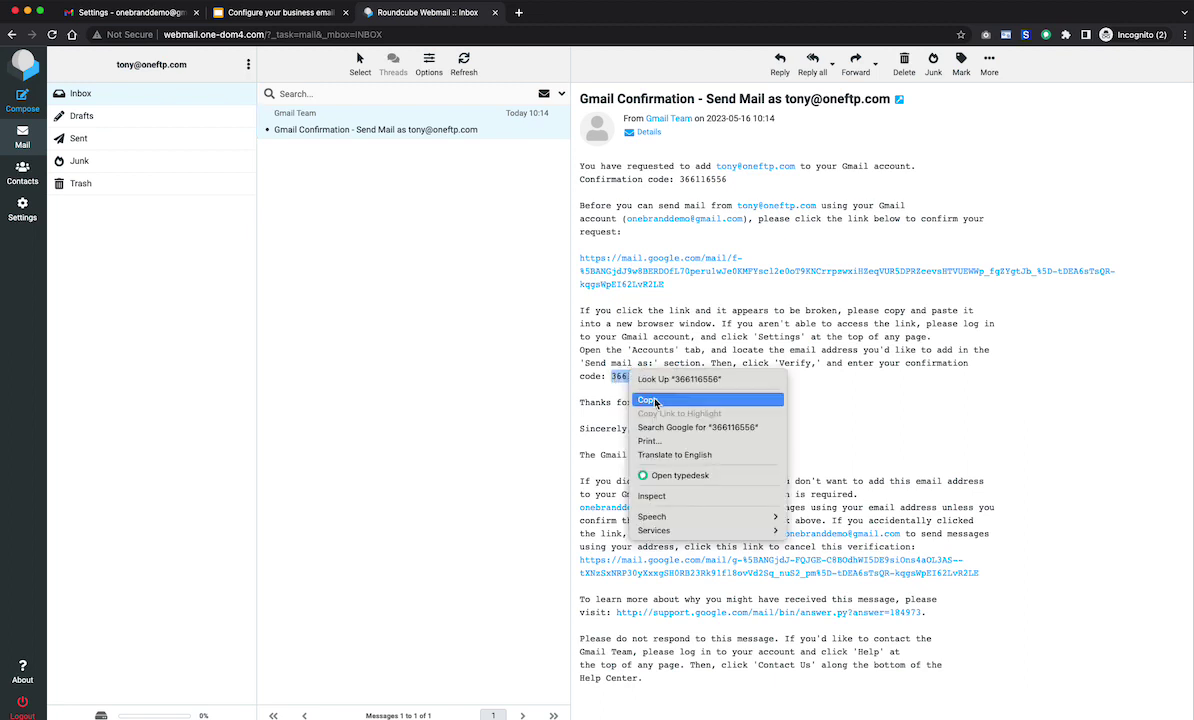
{"action": "left_click", "coordinate": [616, 373]}
- Paste the code into Gmail's verification window and verify the address
{"action": "key", "text": "super+grave"}
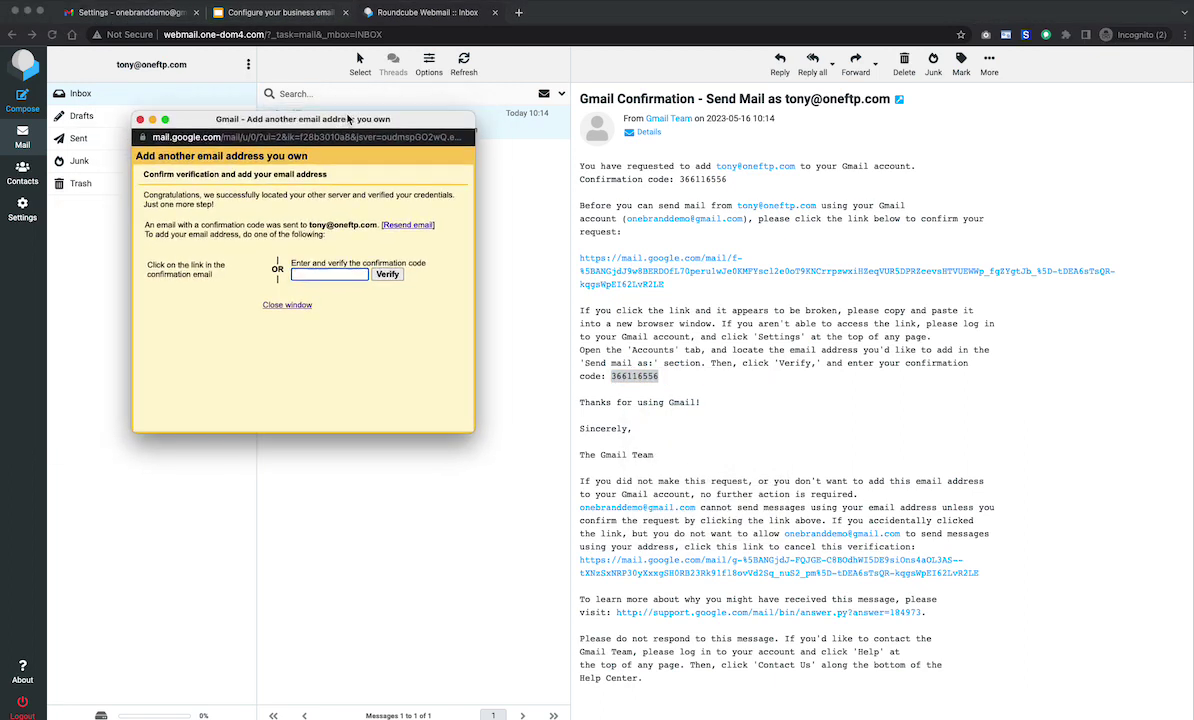
{"action": "left_click", "coordinate": [327, 271]}
{"action": "key", "text": "super+v"}
{"action": "left_click", "coordinate": [387, 275]}
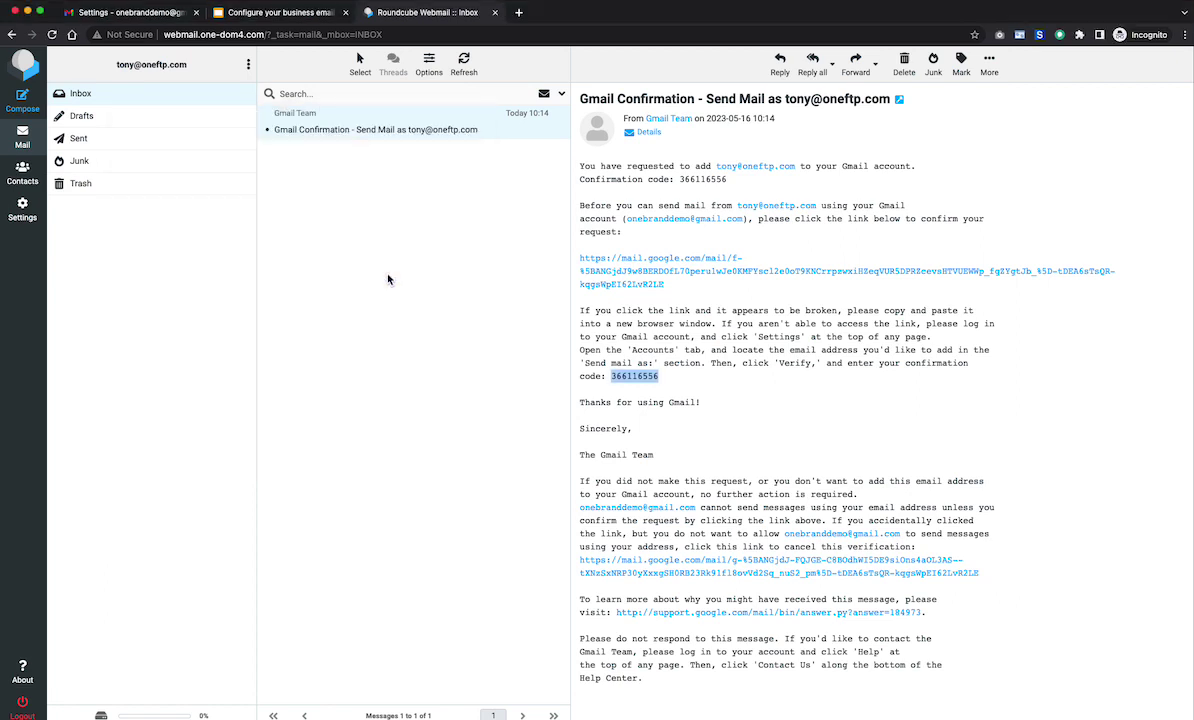
- Set the business address as Gmail's default send-as address and return to the inbox
{"action": "left_click", "coordinate": [137, 15]}
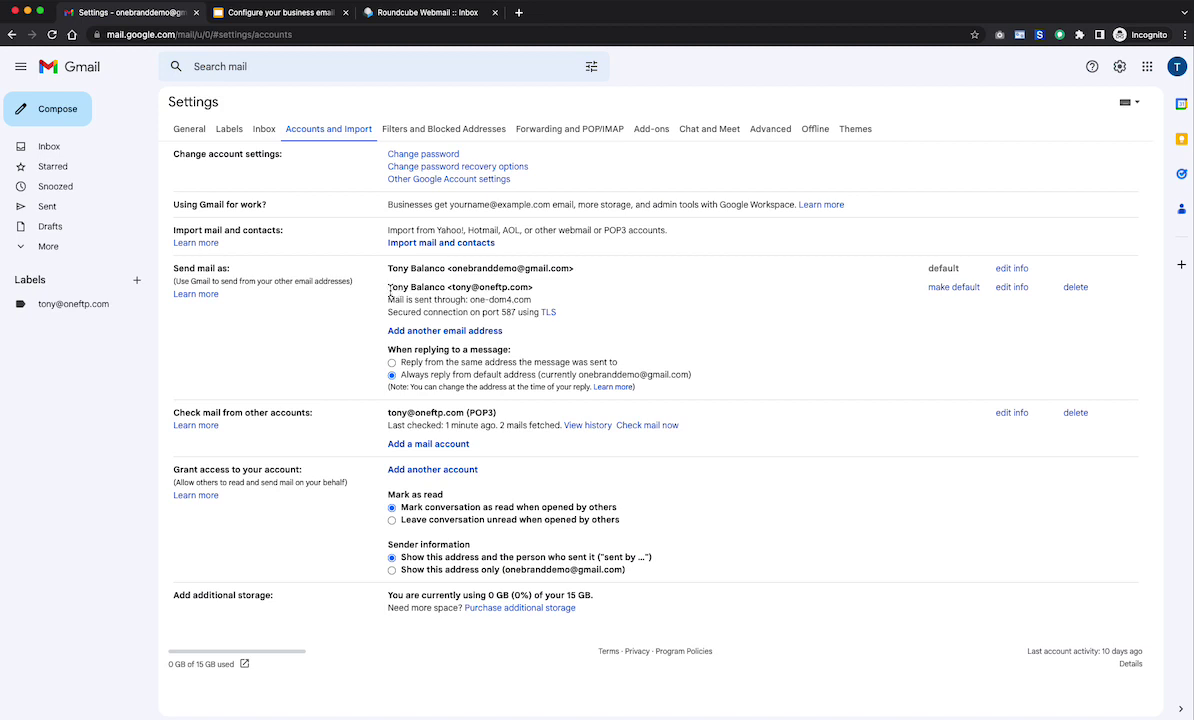
{"action": "left_click", "coordinate": [953, 288]}
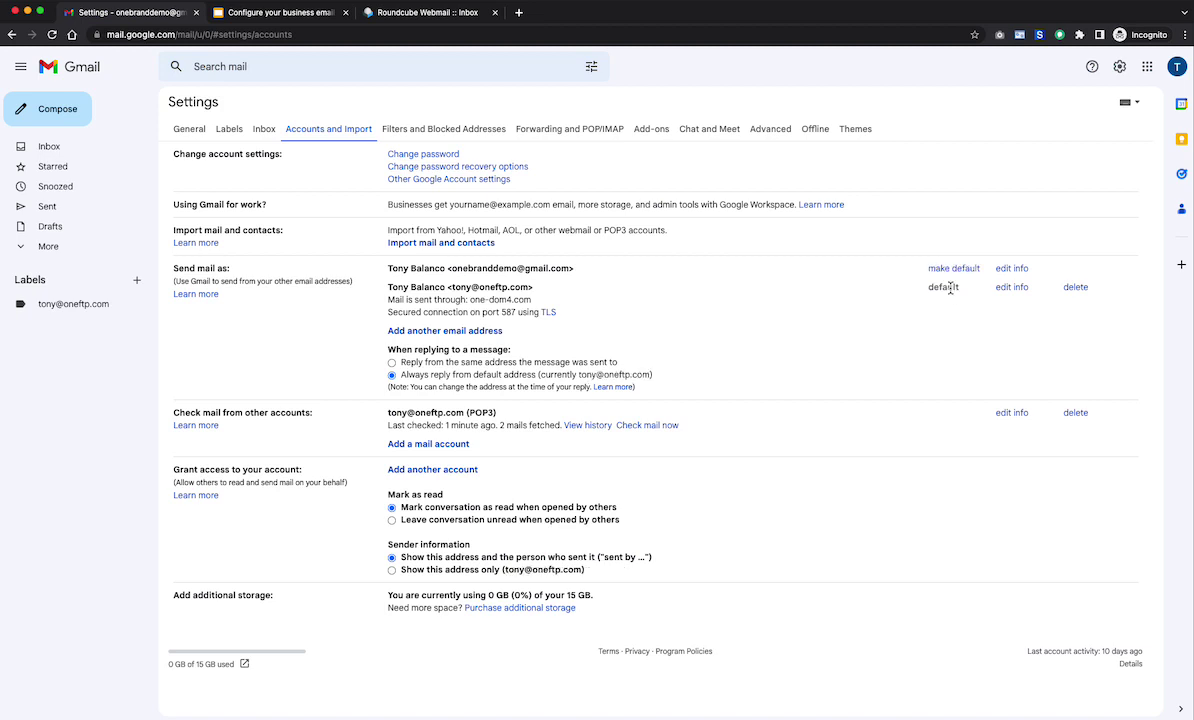
{"action": "left_click", "coordinate": [50, 147]}
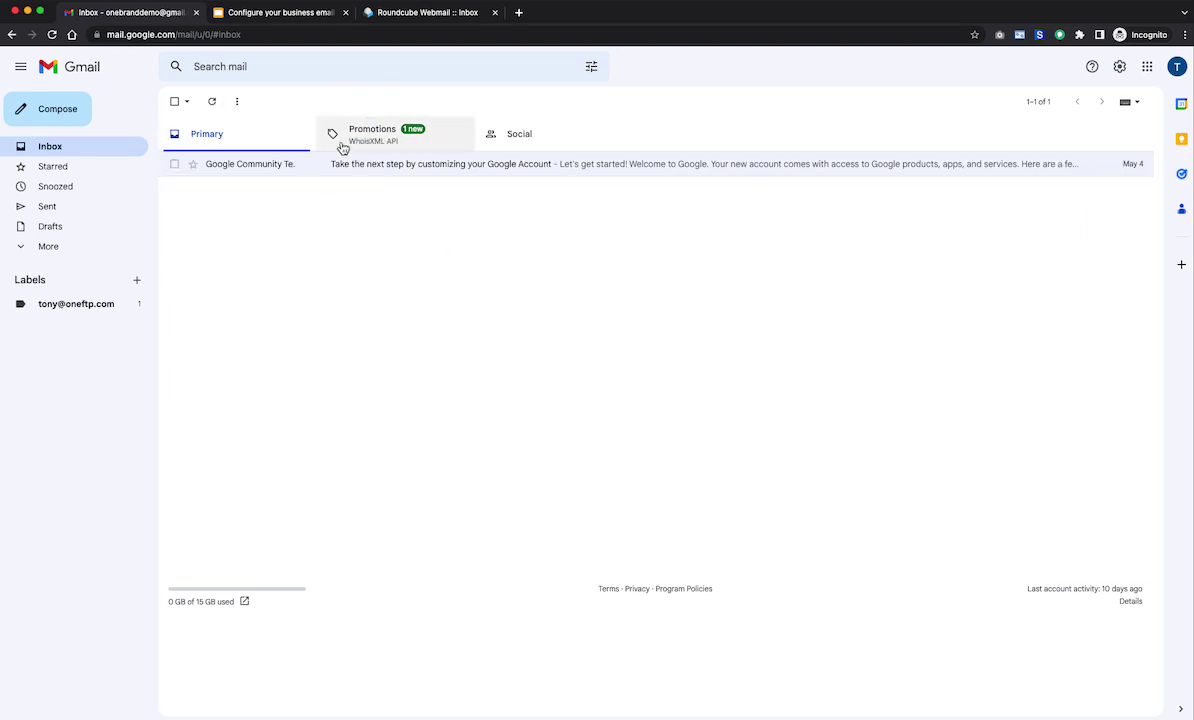
- Read through the WhoisXML API email in the Promotions tab
{"action": "left_click", "coordinate": [379, 138]}
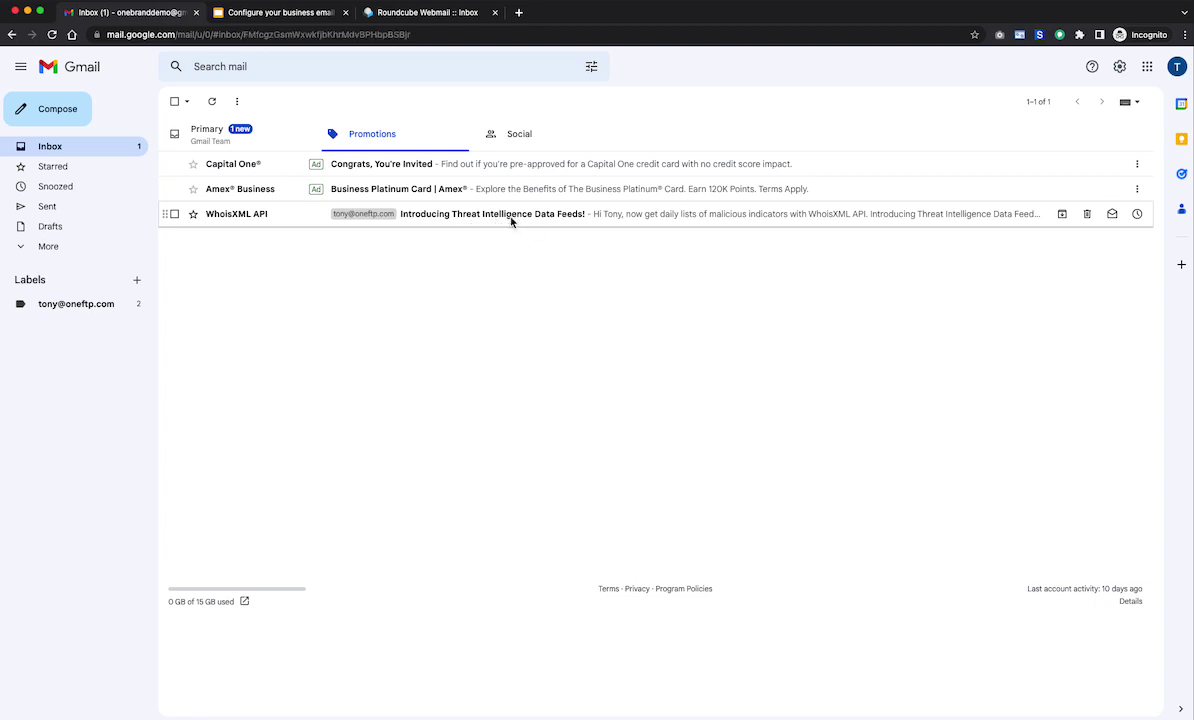
{"action": "left_click", "coordinate": [488, 216]}
{"action": "scroll", "coordinate": [654, 323], "scroll_direction": "down", "scroll_amount": 5}
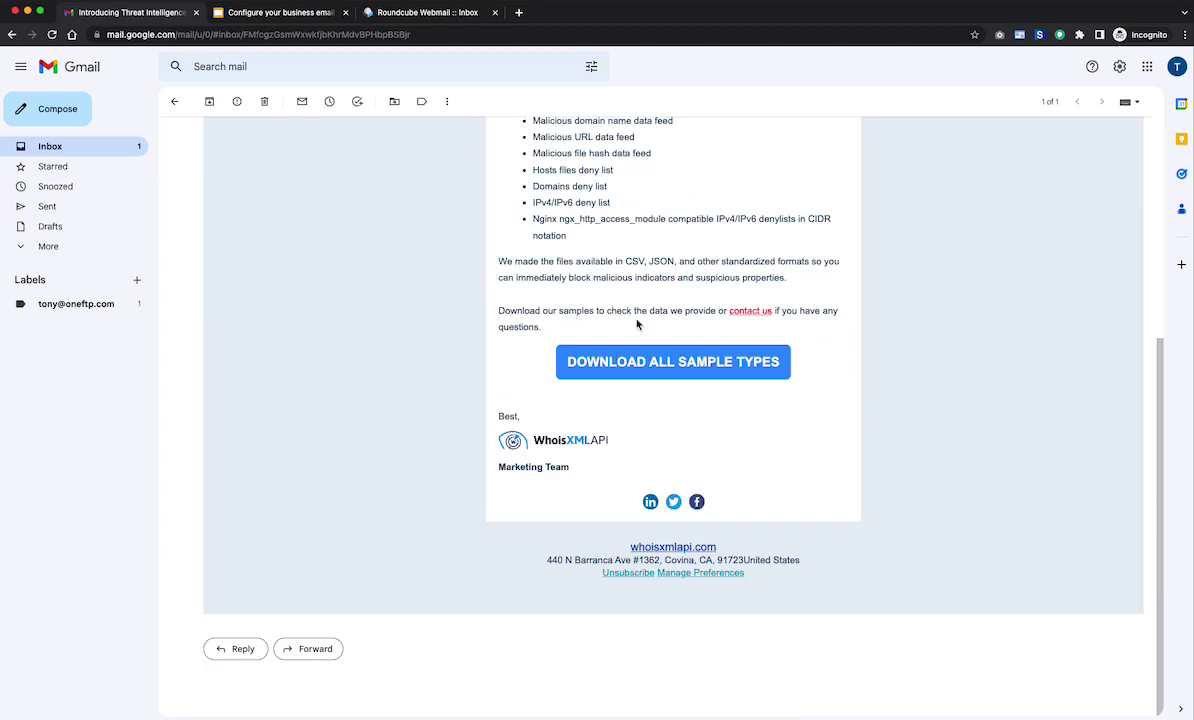
{"action": "scroll", "coordinate": [634, 320], "scroll_direction": "up", "scroll_amount": 5}
{"action": "scroll", "coordinate": [433, 361], "scroll_direction": "down", "scroll_amount": 3}
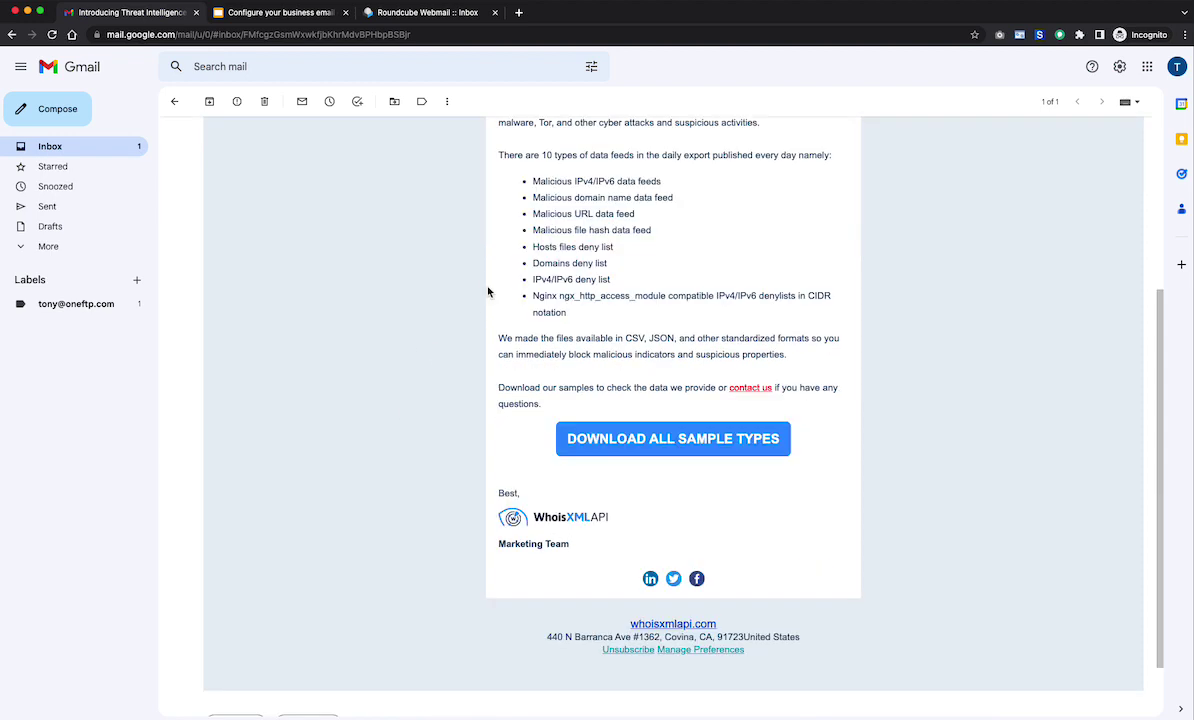
{"action": "scroll", "coordinate": [595, 330], "scroll_direction": "up", "scroll_amount": 3}
{"action": "scroll", "coordinate": [621, 344], "scroll_direction": "down", "scroll_amount": 5}
{"action": "scroll", "coordinate": [597, 320], "scroll_direction": "up", "scroll_amount": 5}
{"action": "left_click", "coordinate": [175, 101]}
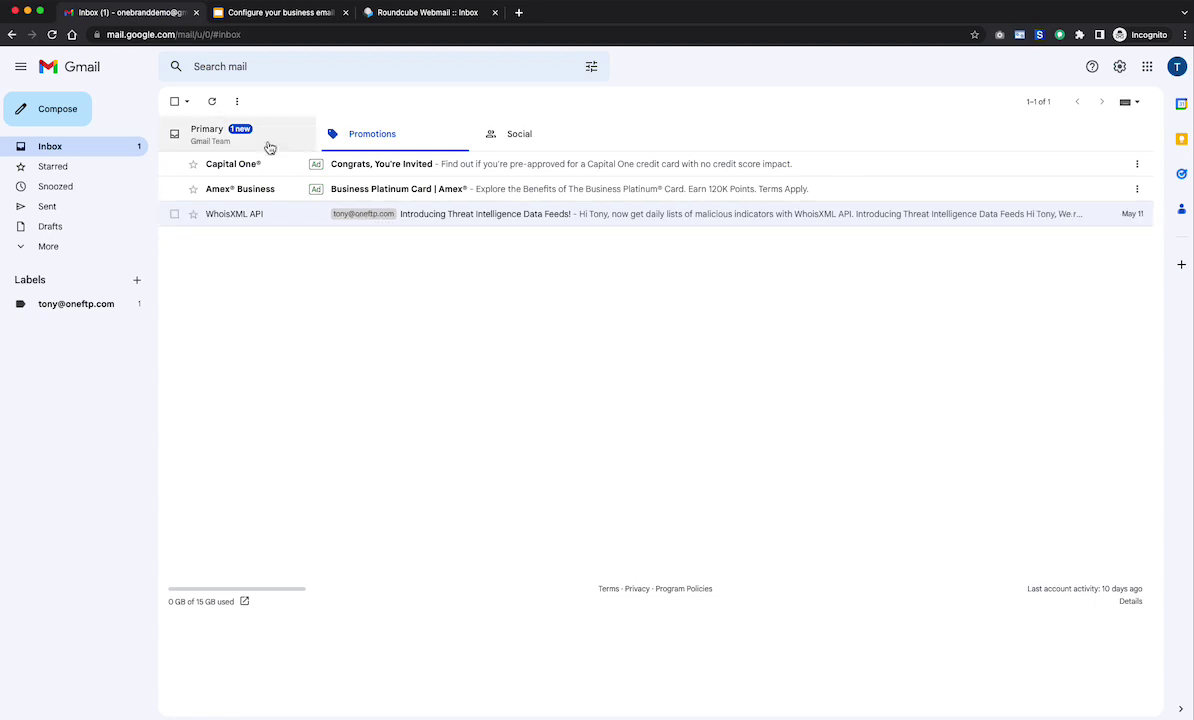
- Check the Primary inbox and the now-empty Roundcube inbox, then return to Gmail
{"action": "left_click", "coordinate": [223, 137]}
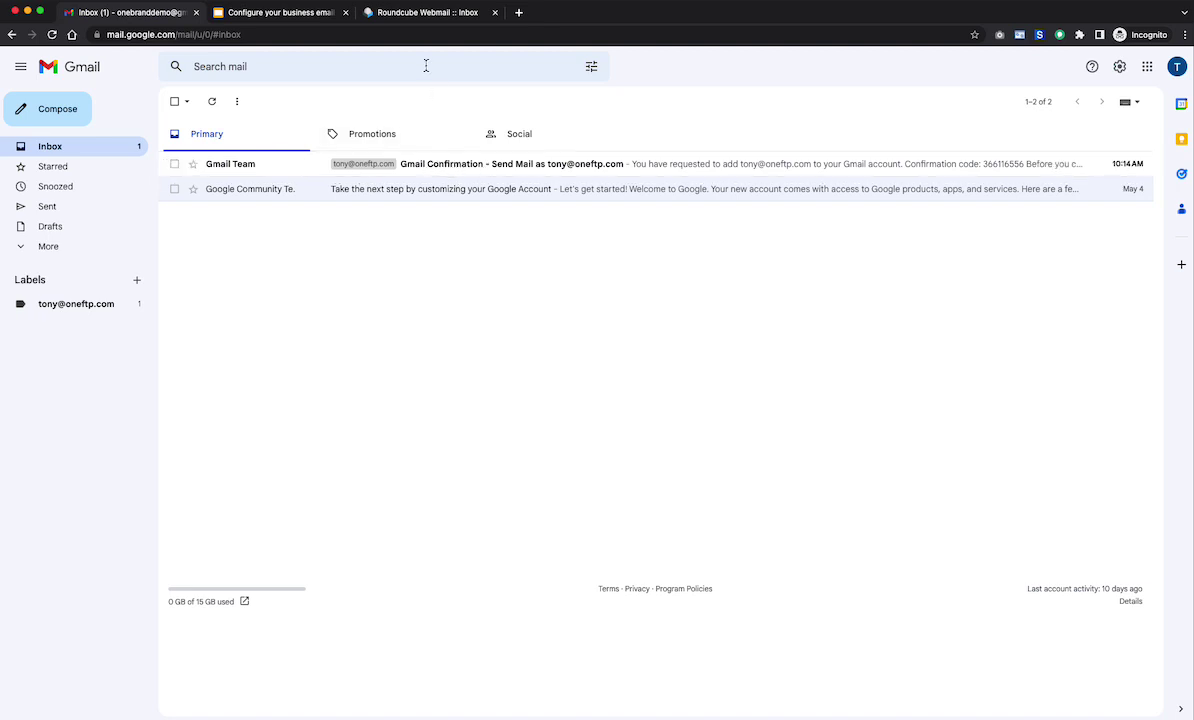
{"action": "left_click", "coordinate": [413, 14]}
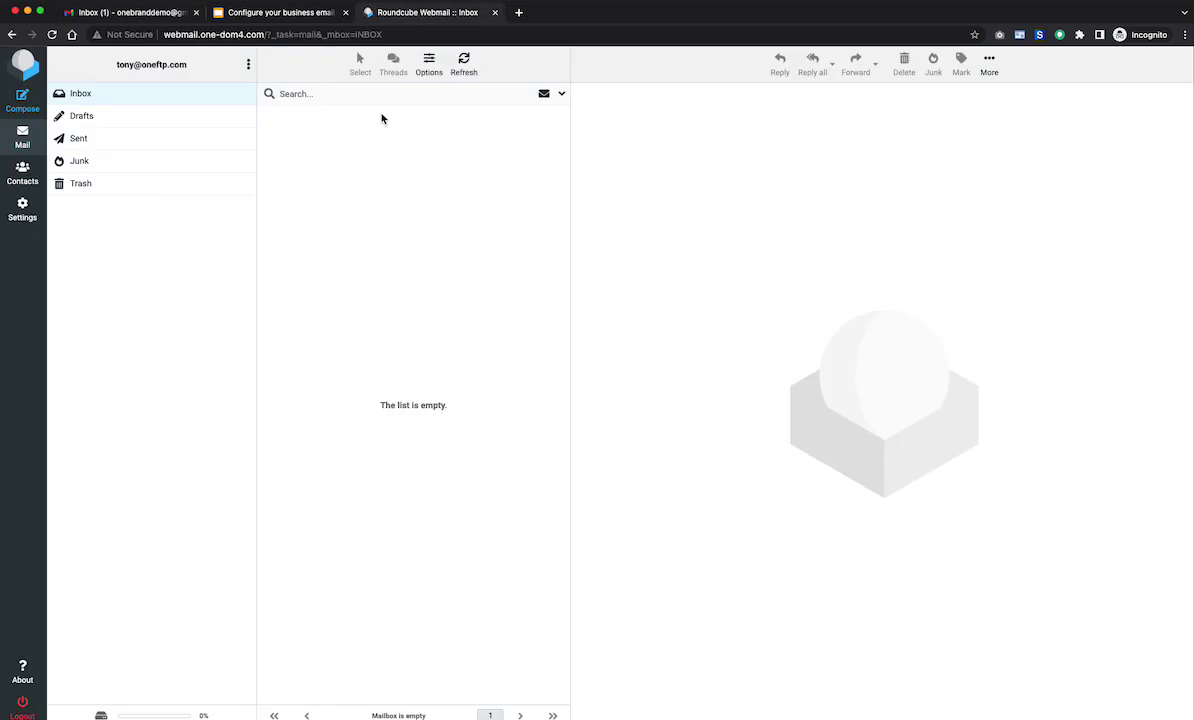
{"action": "left_click", "coordinate": [100, 12]}
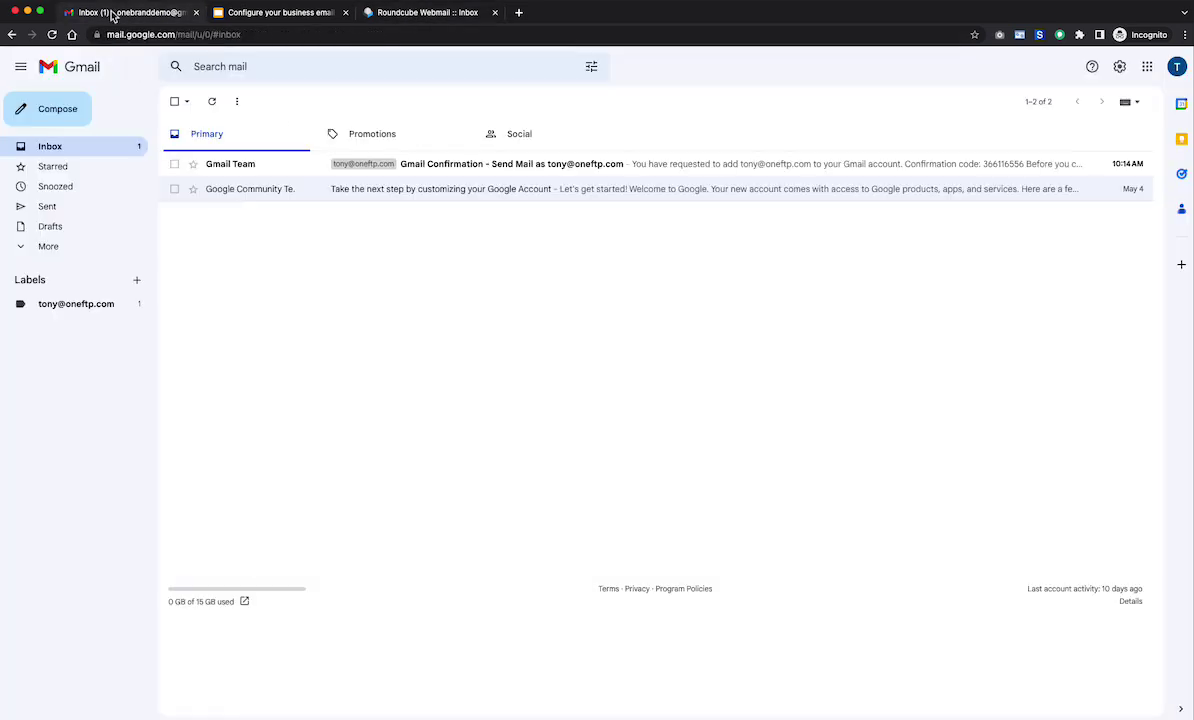
- Start a new email to the help desk address with subject 'This is a test'
{"action": "left_click", "coordinate": [72, 122]}
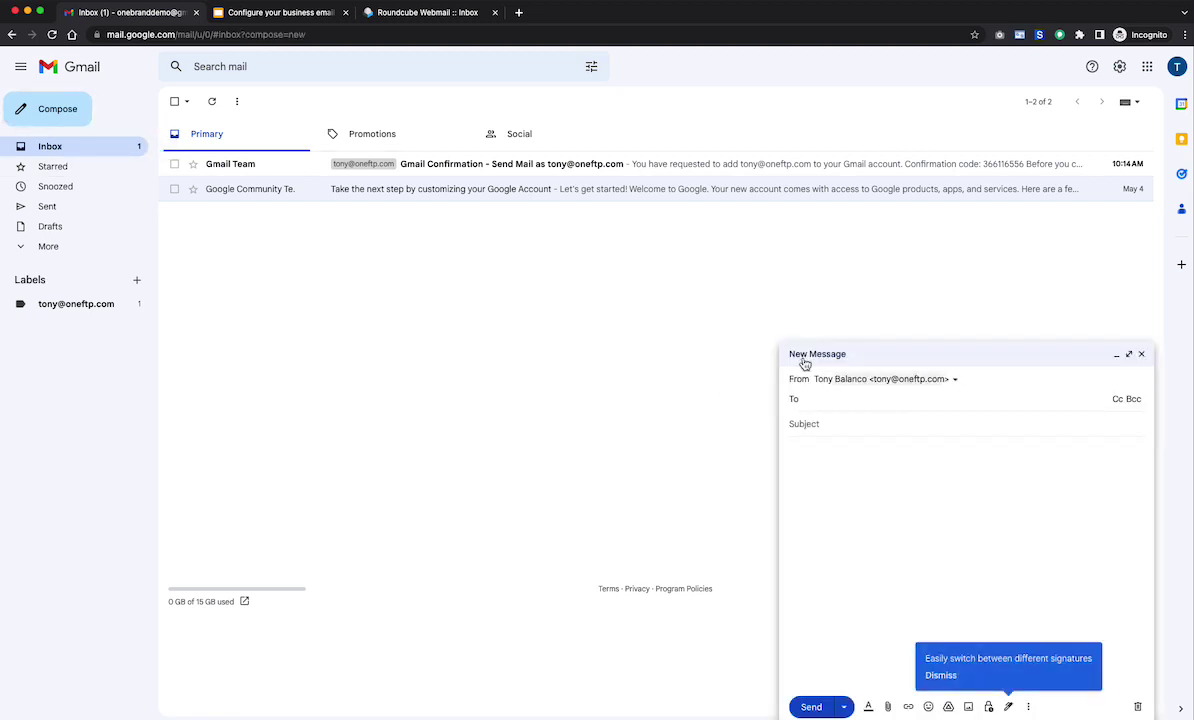
{"action": "left_click", "coordinate": [824, 398]}
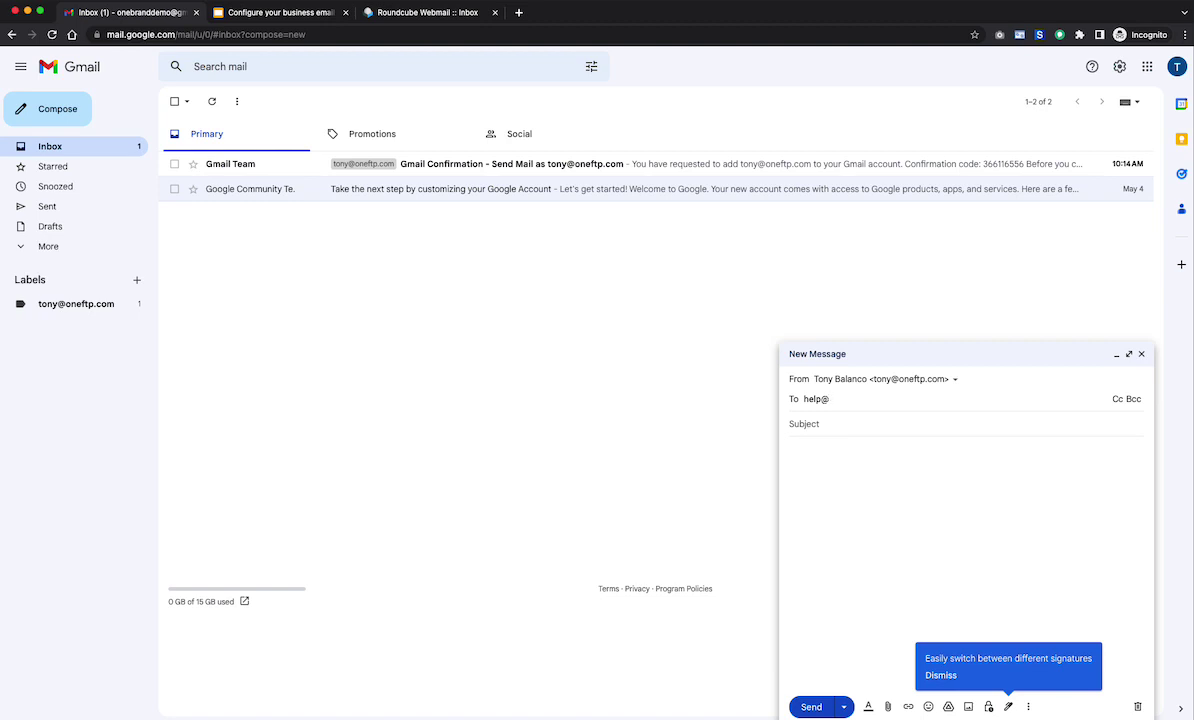
{"action": "key", "text": "Return"}
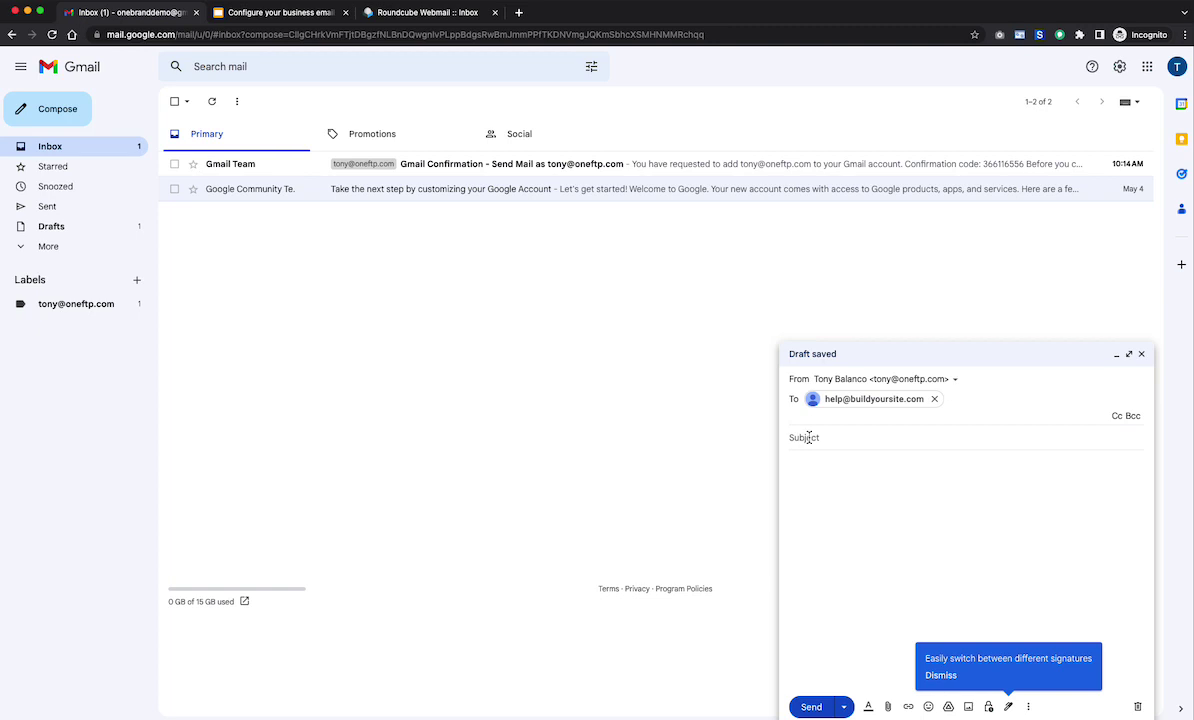
{"action": "left_click", "coordinate": [845, 444]}
{"action": "type", "text": "Thi"}
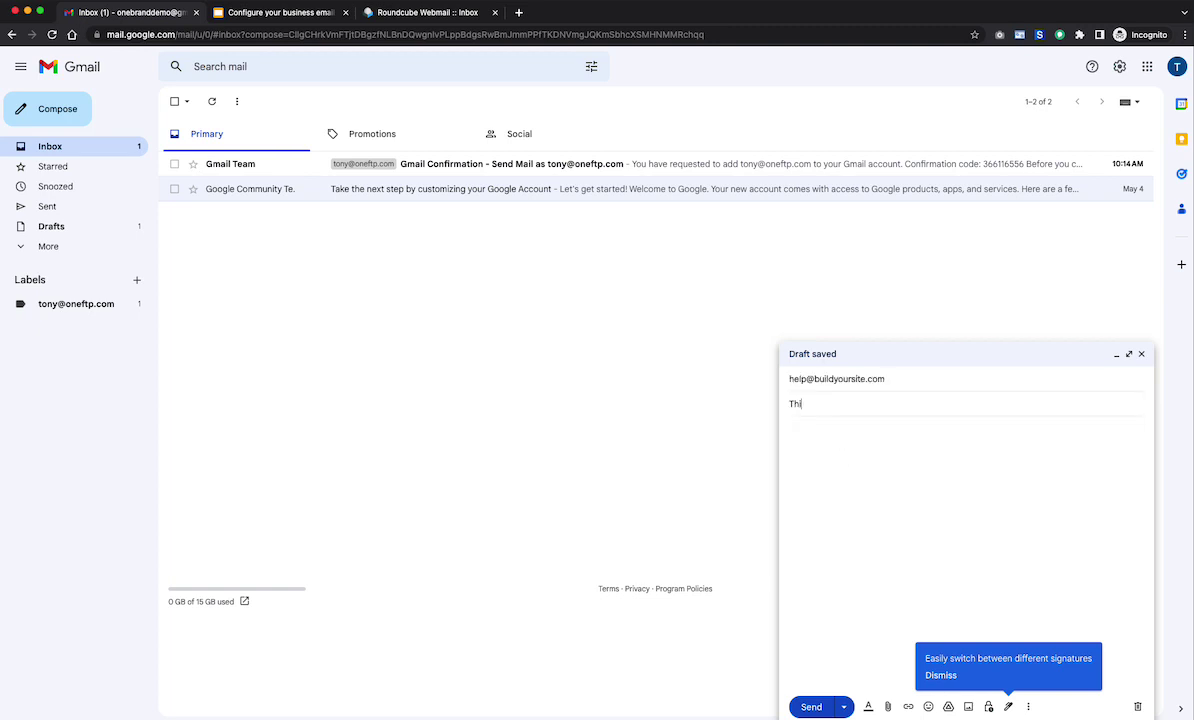
{"action": "type", "text": "s is a test"}
- Confirm the sender is the business address, send it, and verify it appears in Sent
{"action": "left_click", "coordinate": [790, 428]}
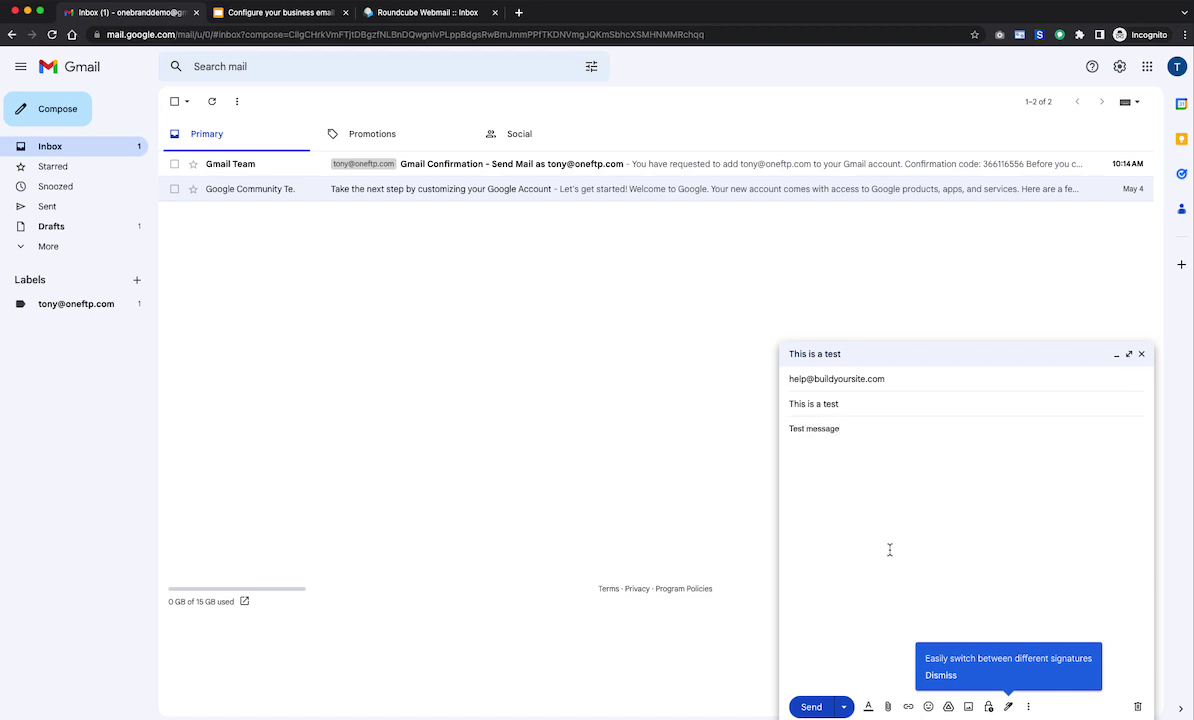
{"action": "left_click", "coordinate": [948, 382]}
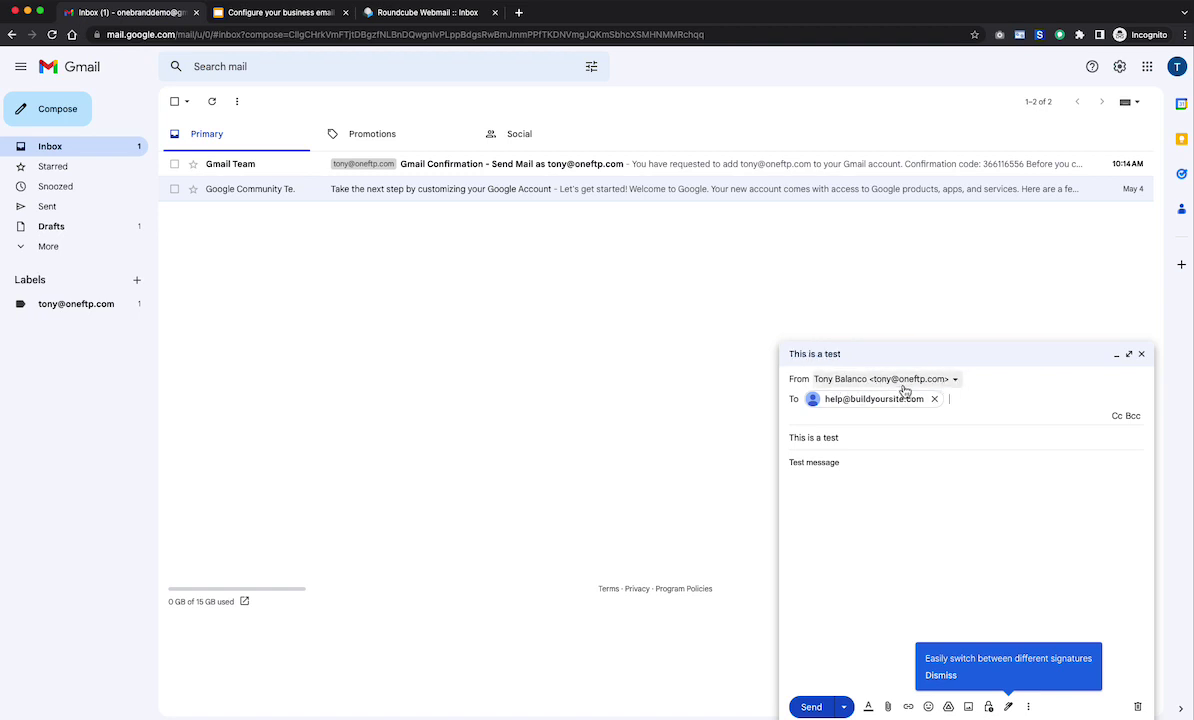
{"action": "left_click", "coordinate": [866, 625]}
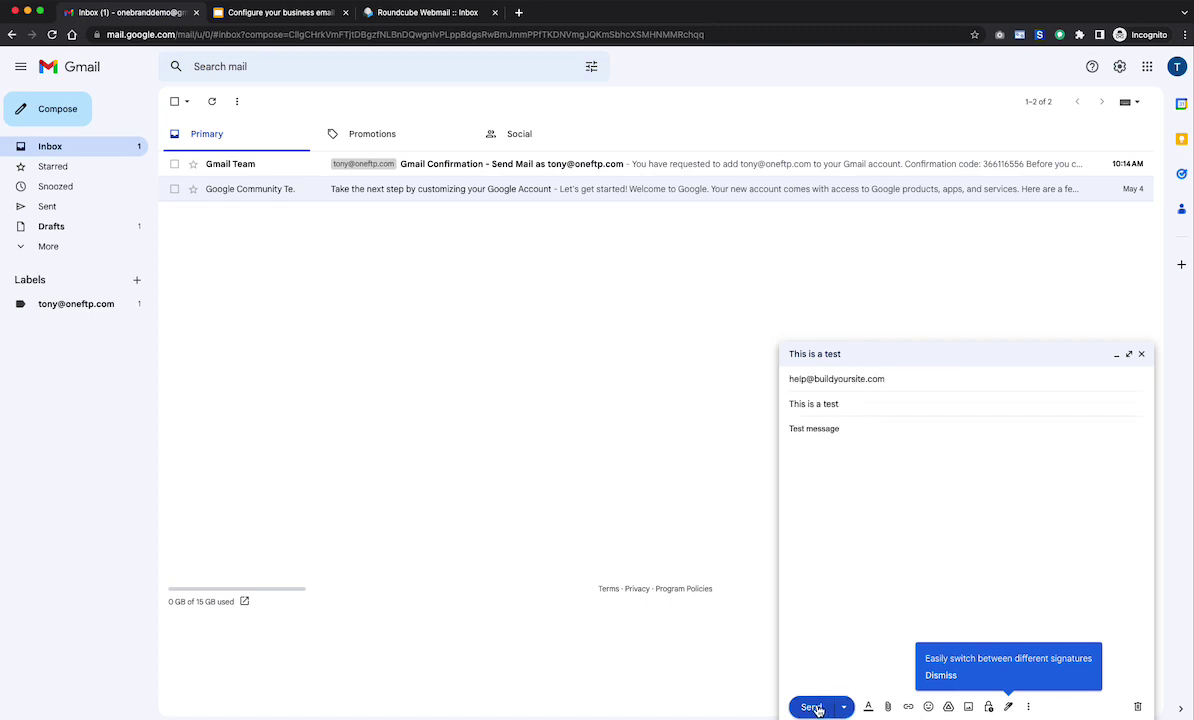
{"action": "left_click", "coordinate": [814, 708]}
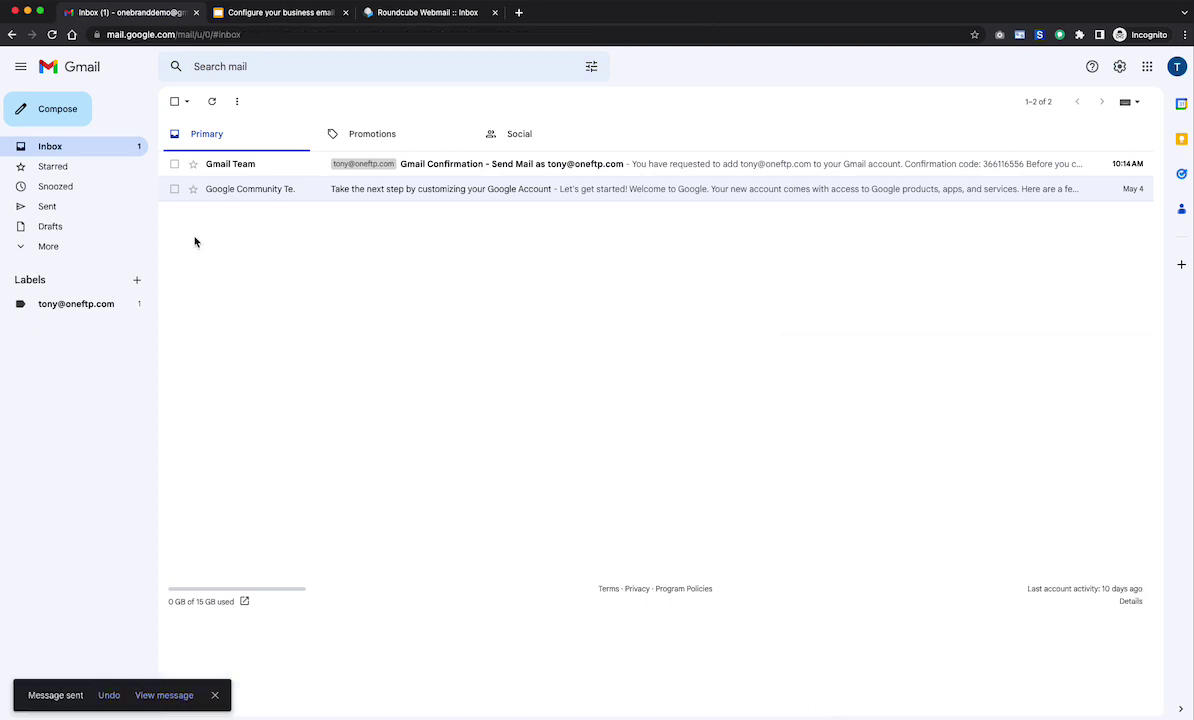
{"action": "left_click", "coordinate": [50, 206]}
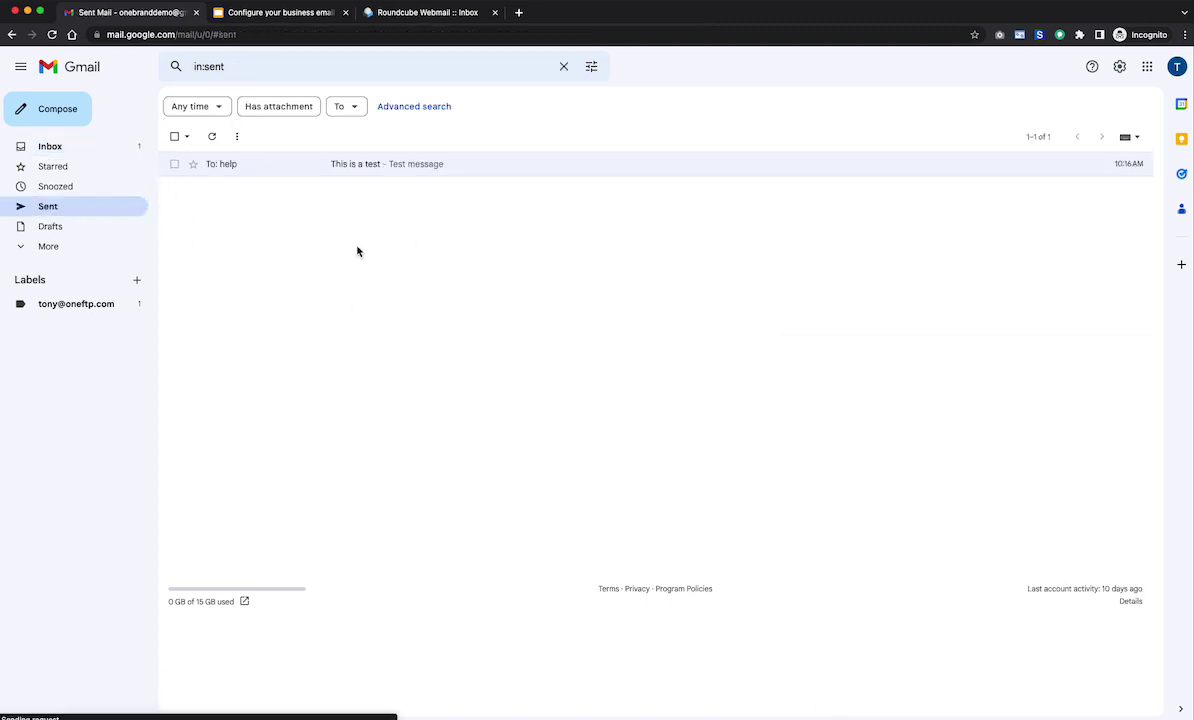
{"action": "left_click", "coordinate": [66, 149]}
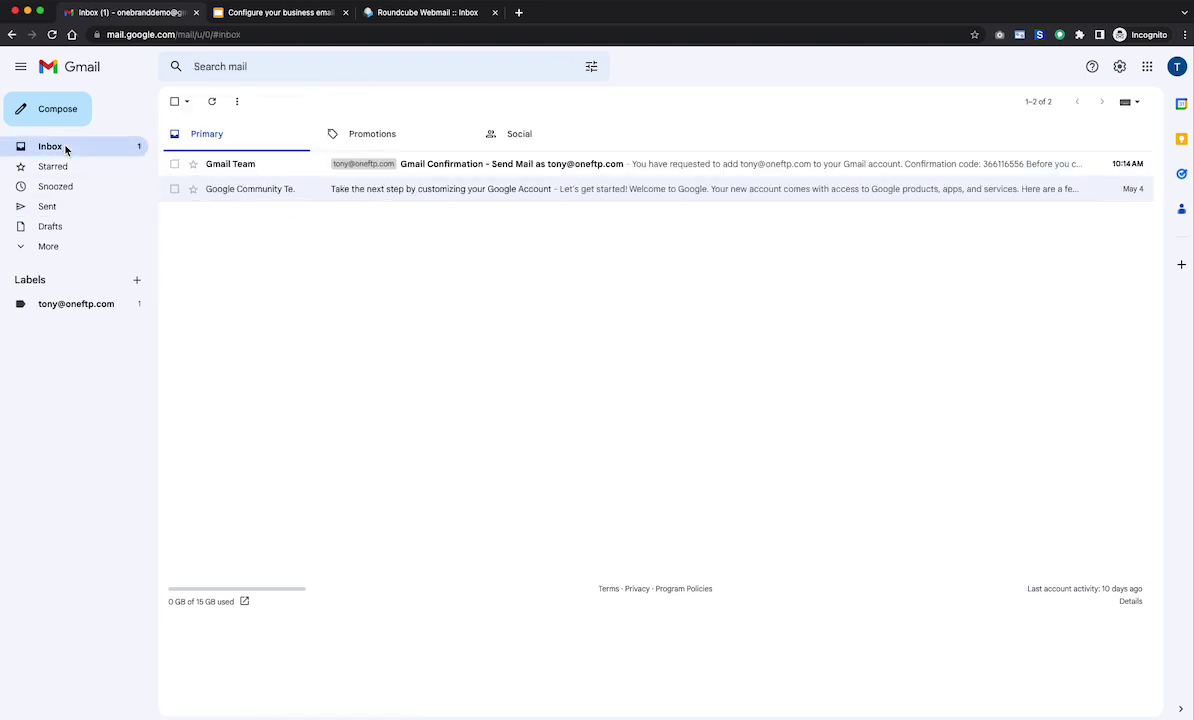